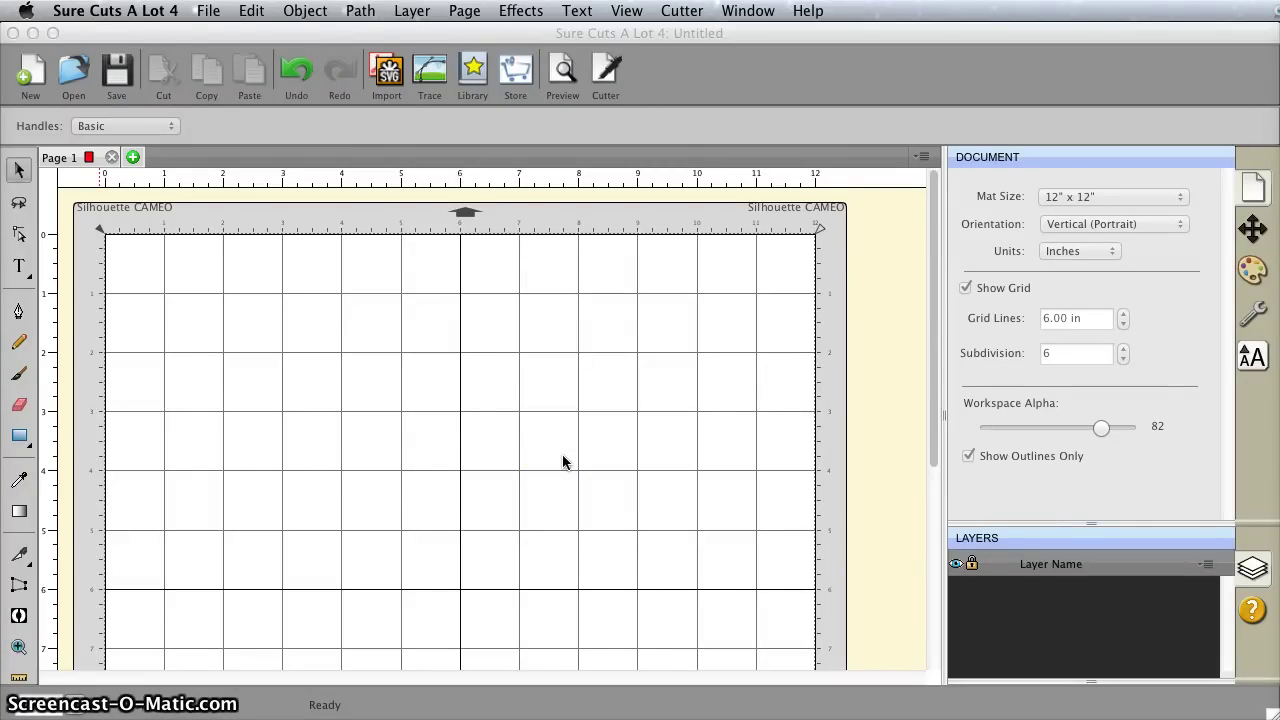
# Bring the cutting program forward and switch to the Text tool
pyautogui.click(563, 460)
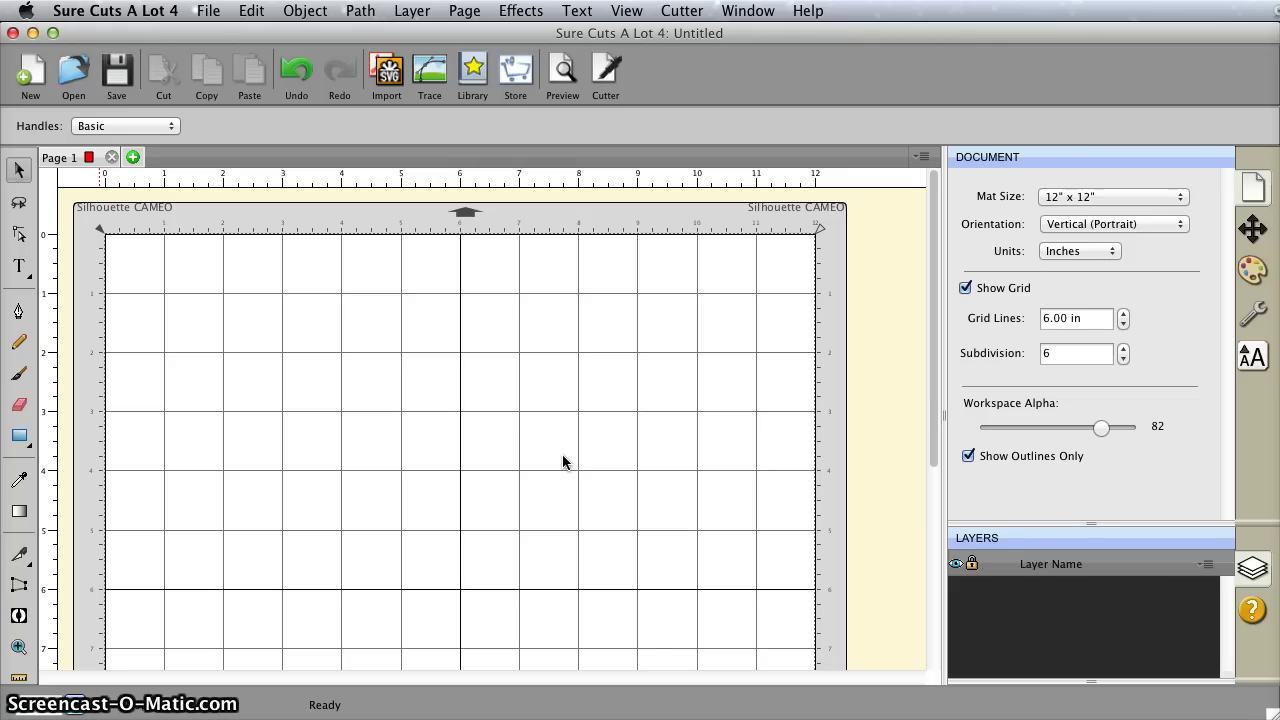
pyautogui.click(18, 268)
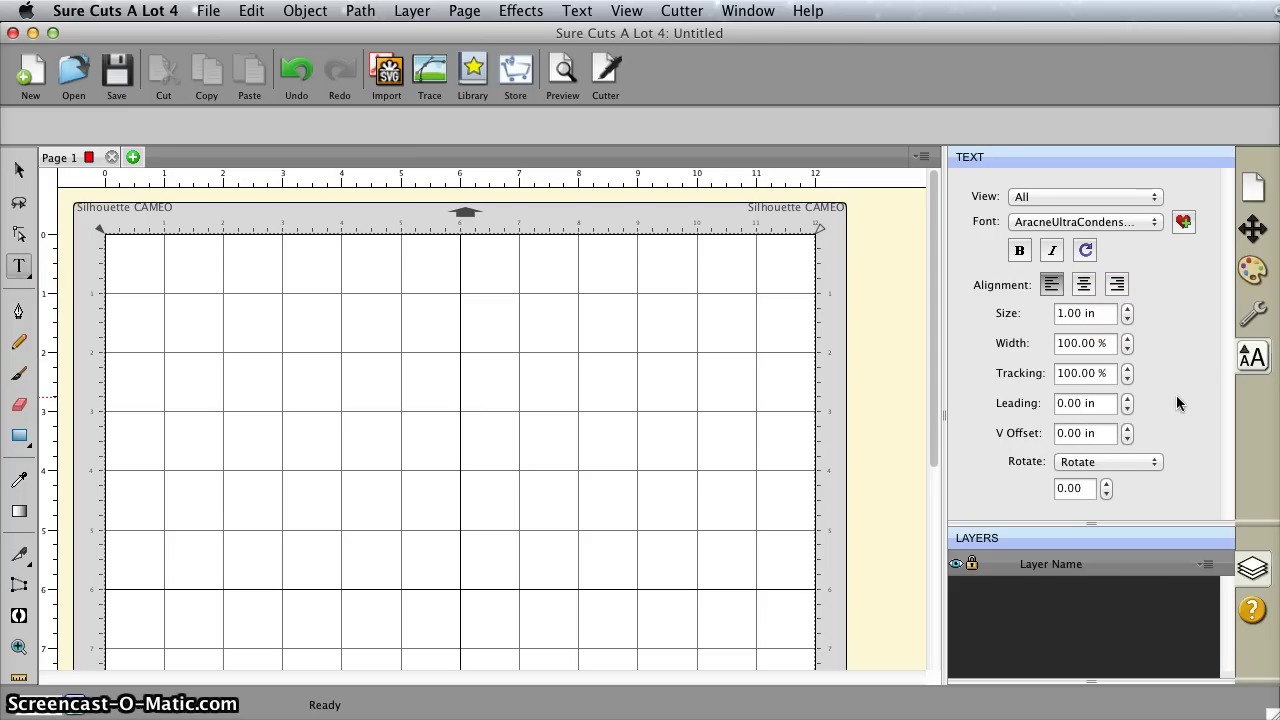
pyautogui.click(1136, 223)
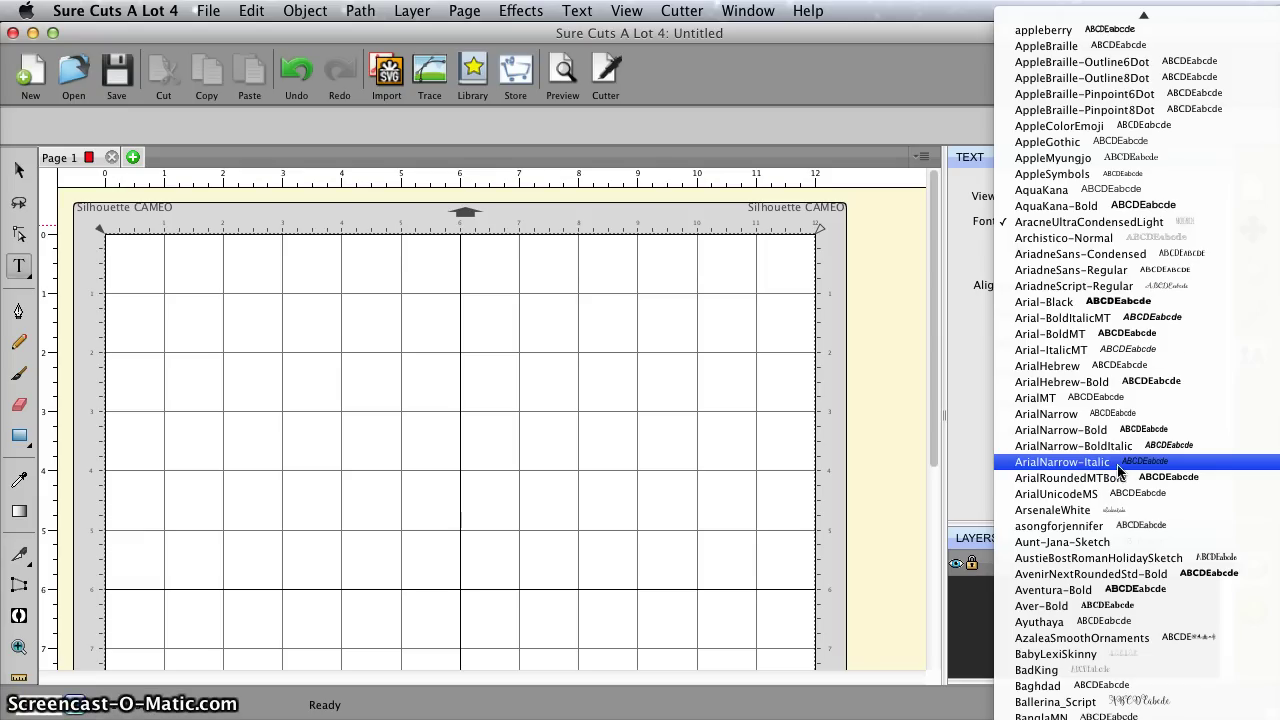
pyautogui.click(1160, 223)
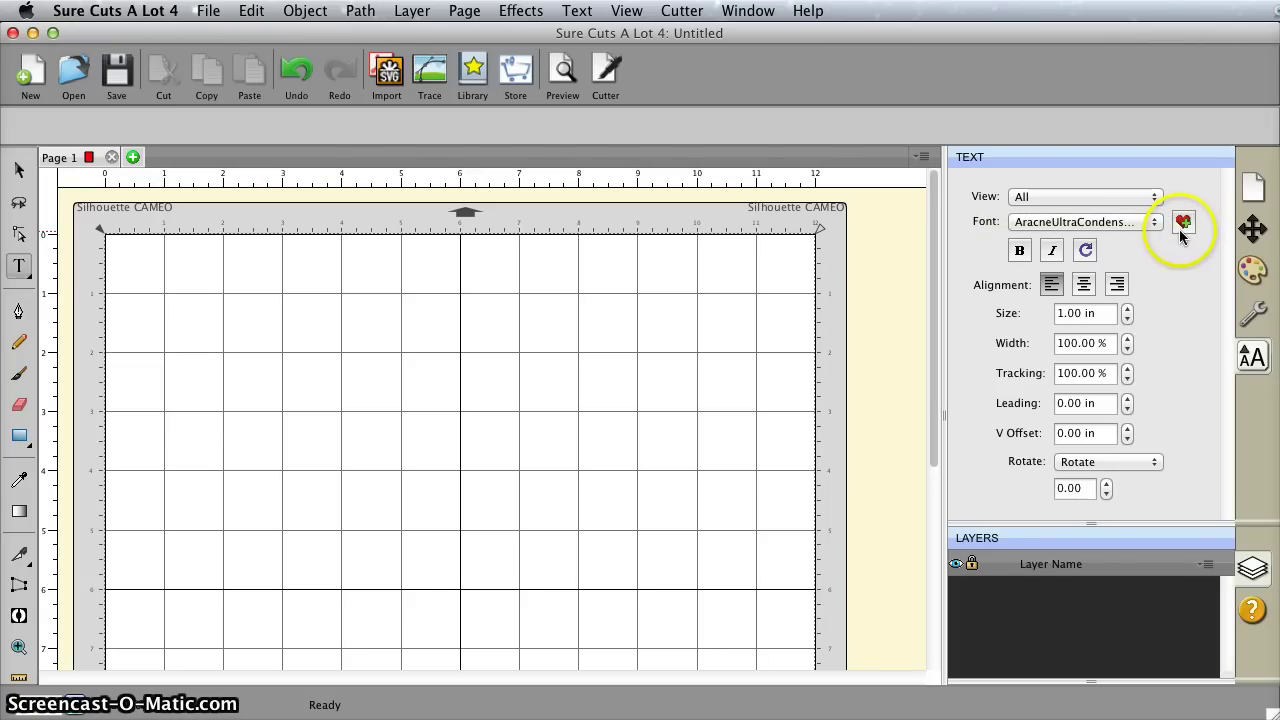
# Limit the font list to Favorites and pick the SamanthaUprightPRO font
pyautogui.click(1130, 198)
pyautogui.click(1127, 213)
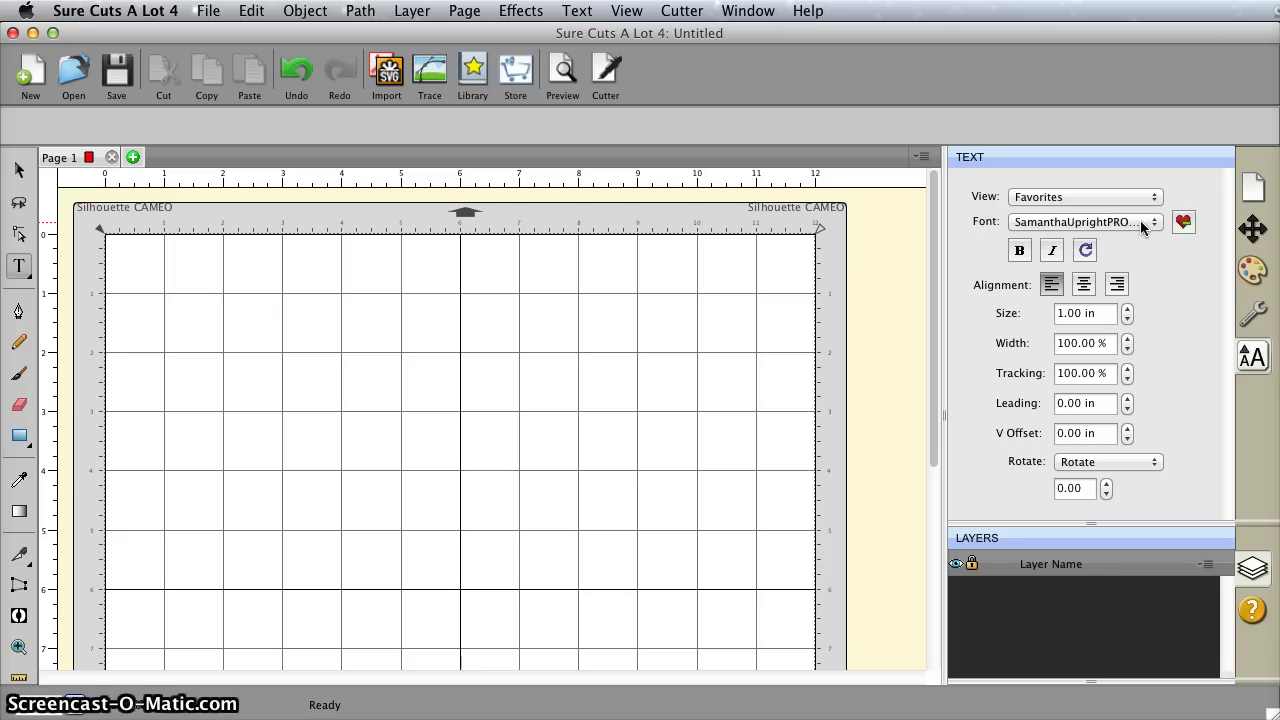
pyautogui.click(1140, 220)
pyautogui.click(1140, 220)
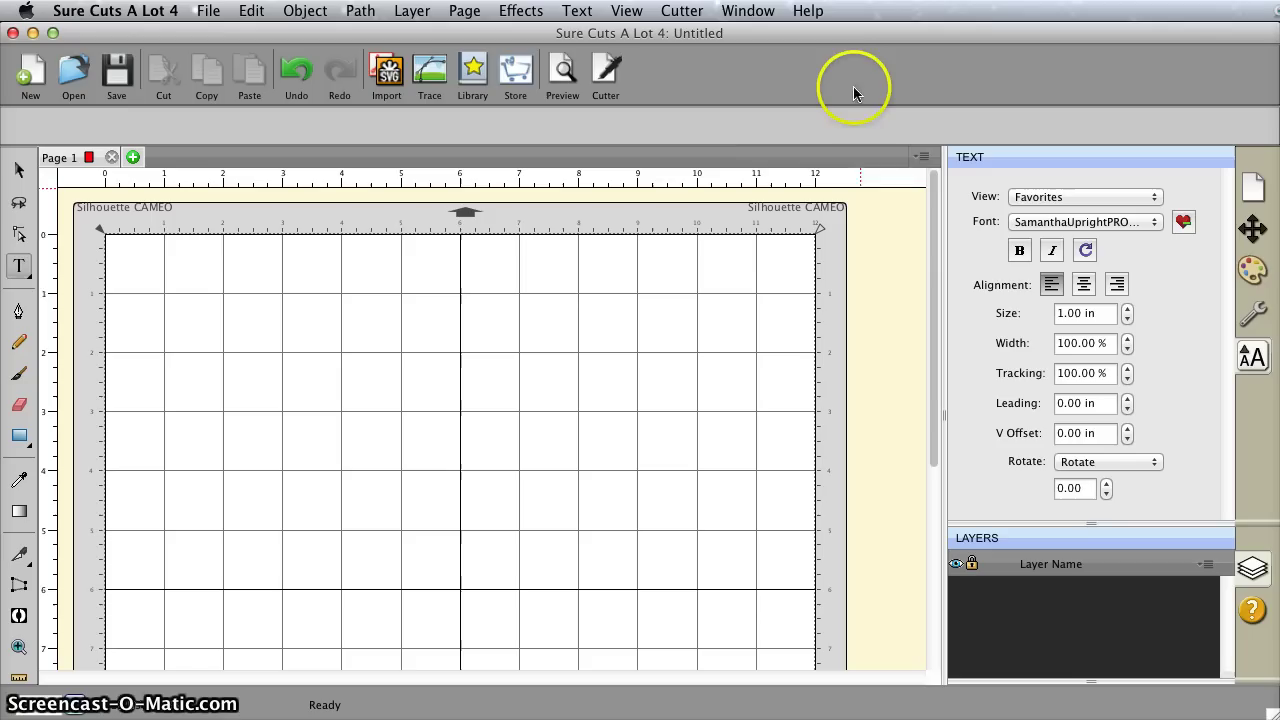
pyautogui.click(808, 11)
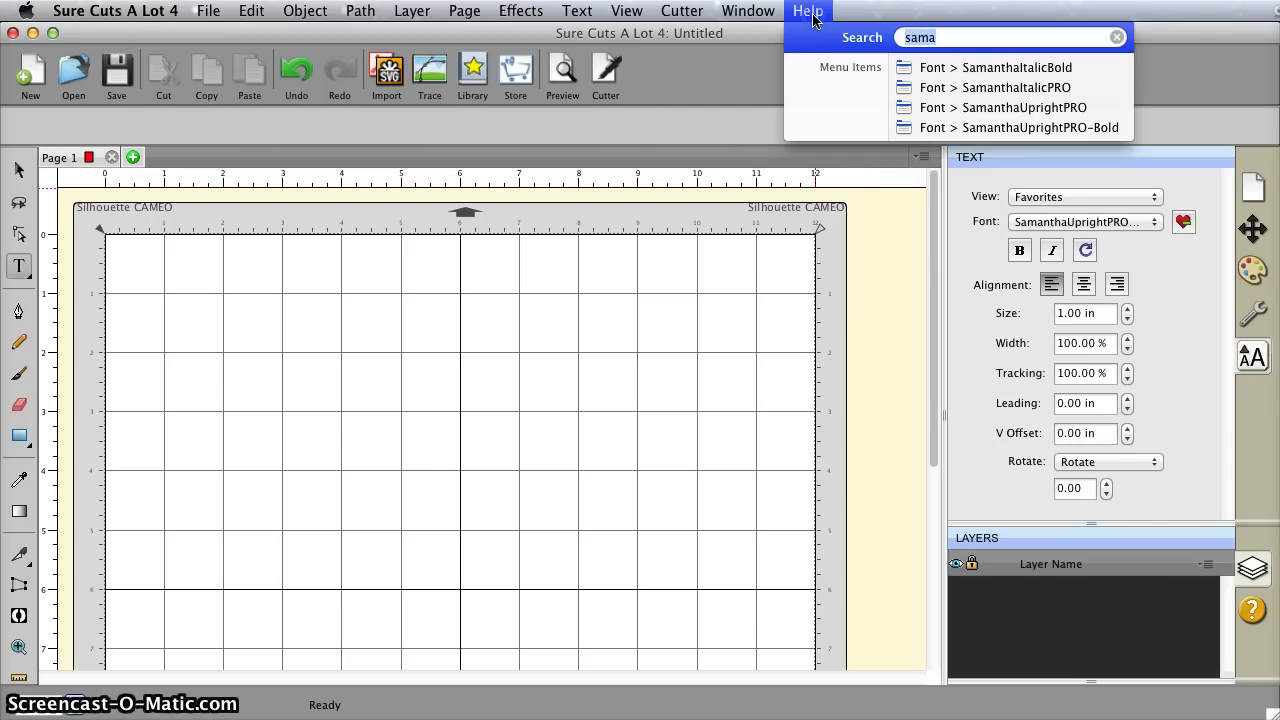
pyautogui.click(954, 38)
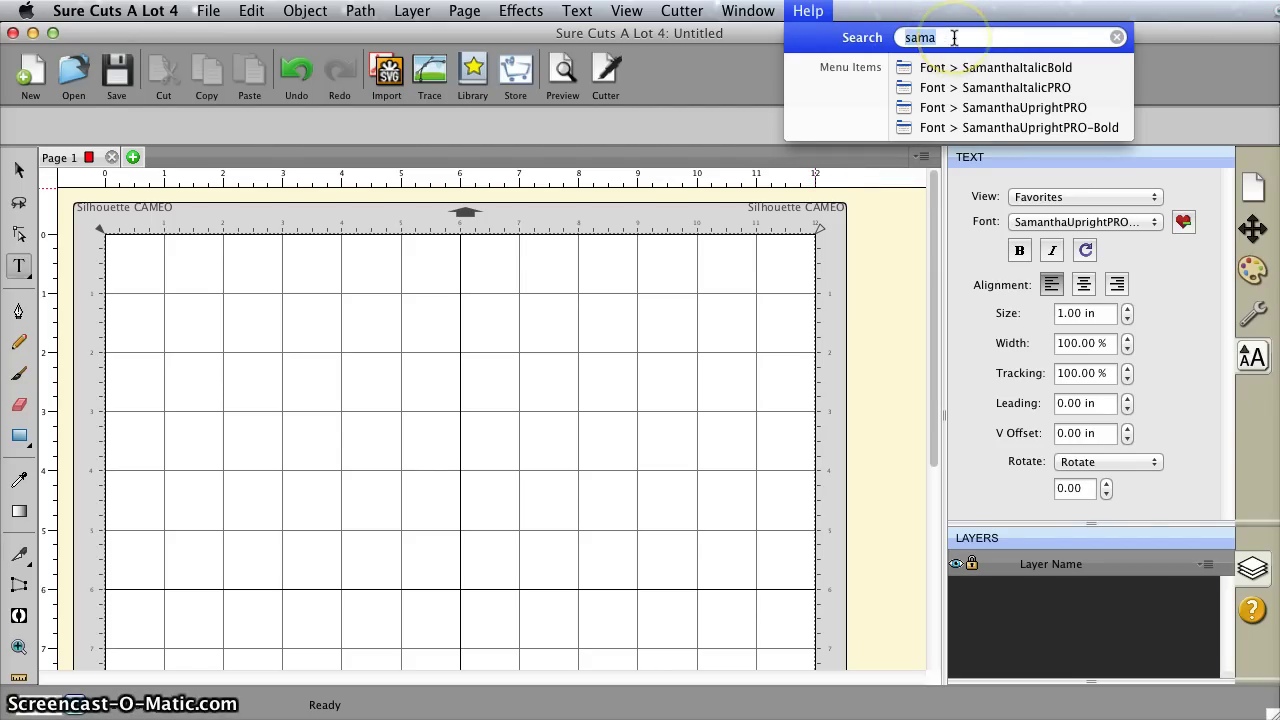
pyautogui.moveTo(1068, 136)
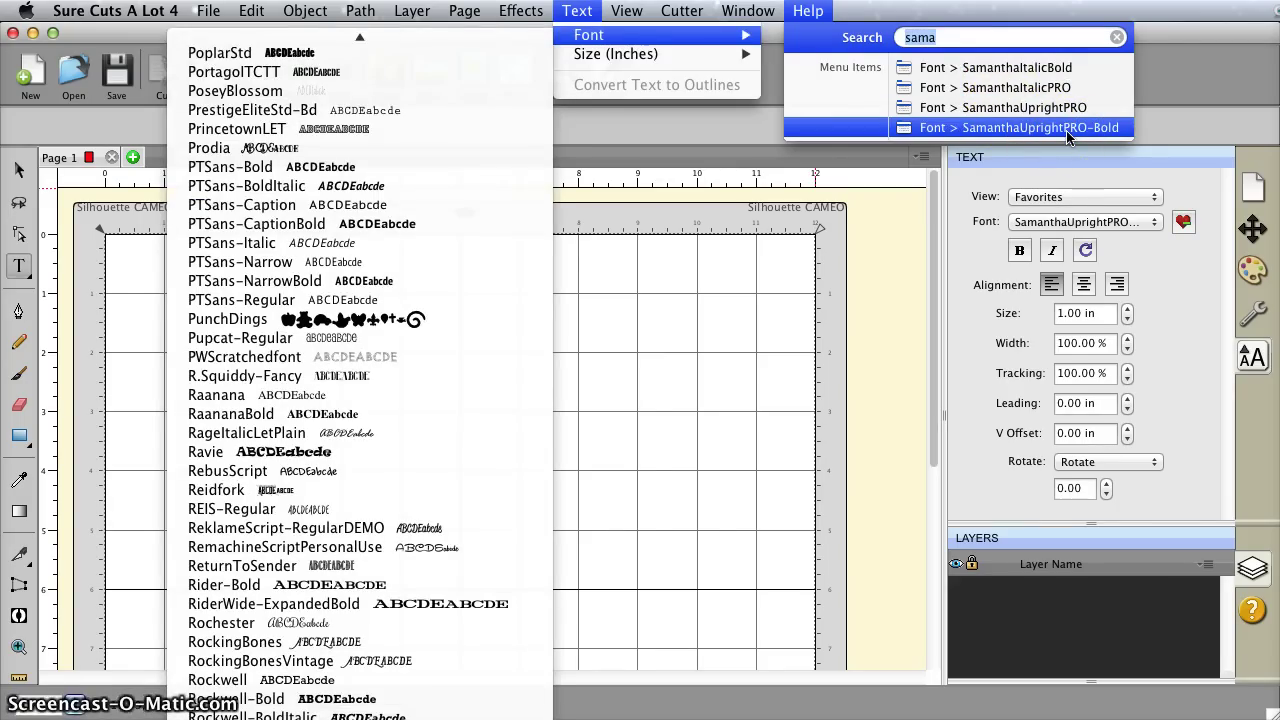
pyautogui.click(1048, 134)
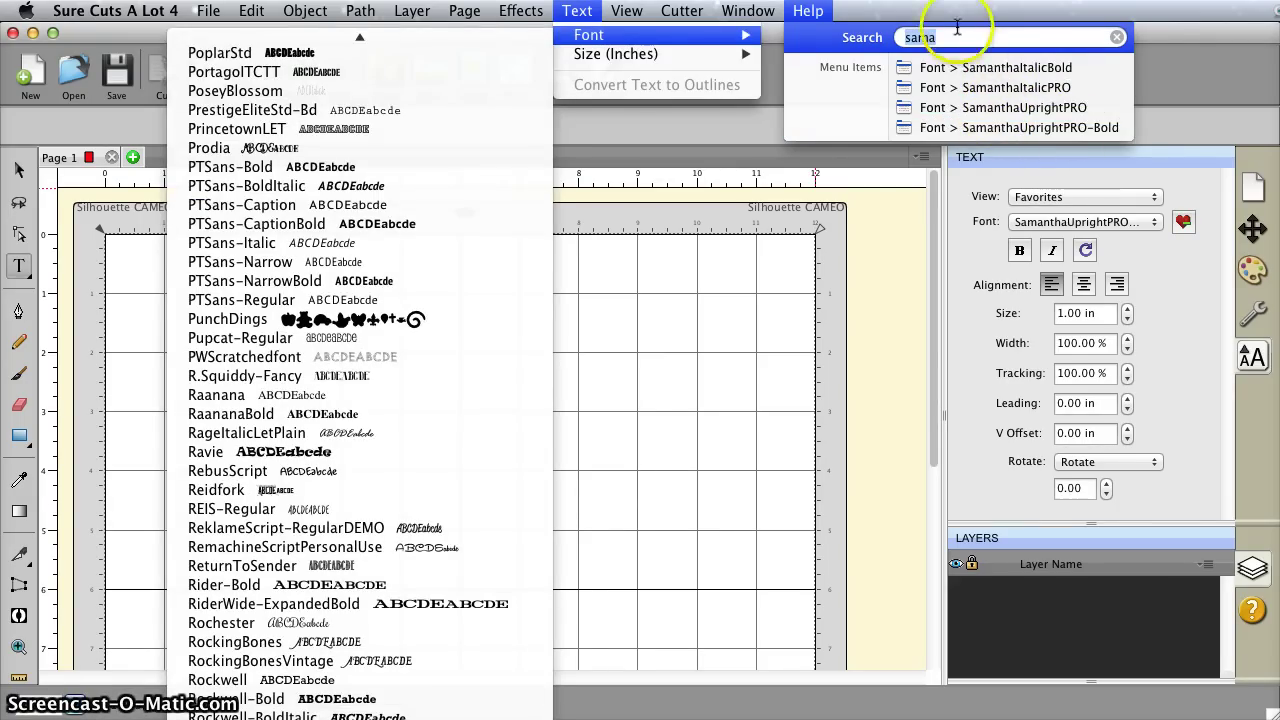
pyautogui.click(817, 11)
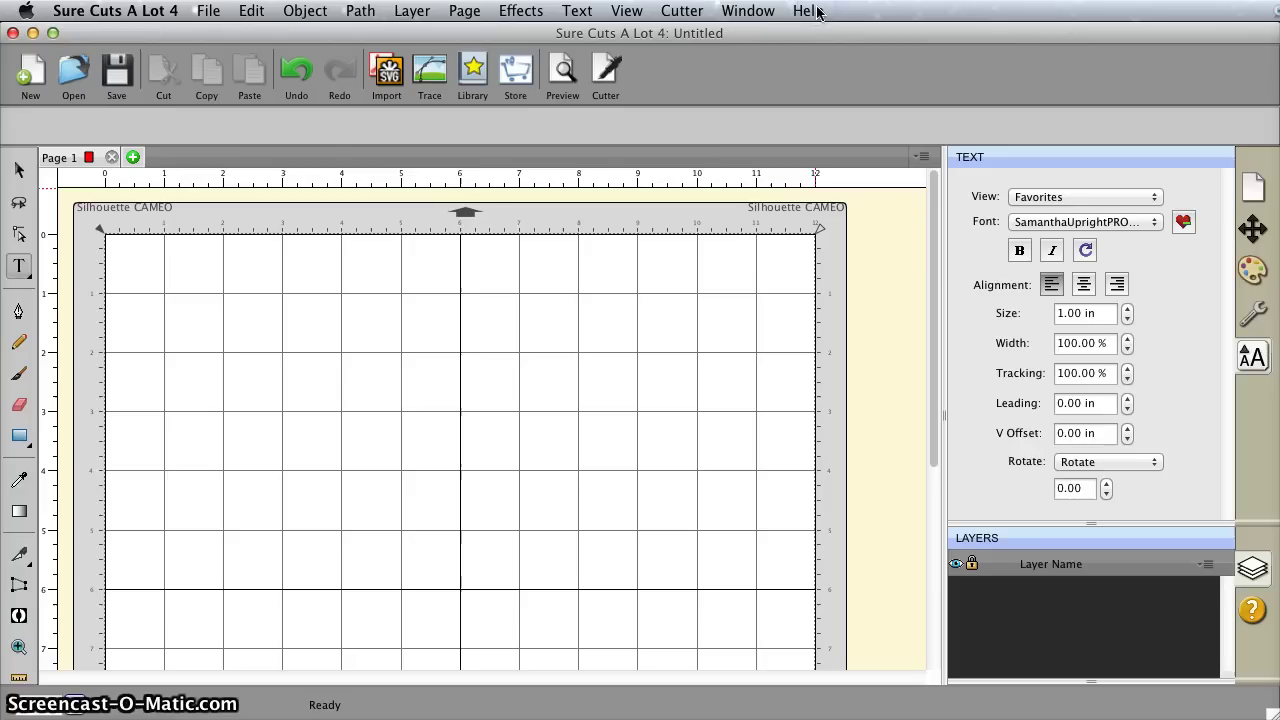
pyautogui.click(745, 175)
# Open My Library via Window > Library and browse the SamanthaUprightPRO-Bold glyphs under Fonts
pyautogui.click(735, 11)
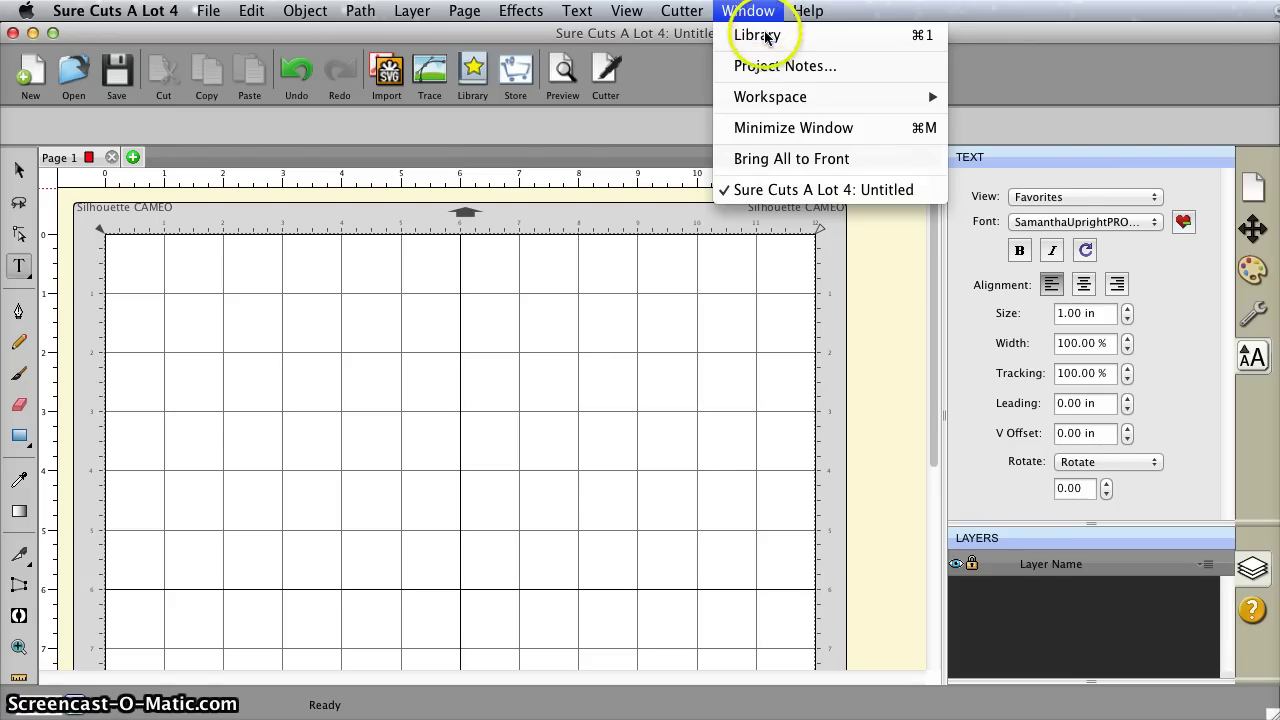
pyautogui.click(757, 36)
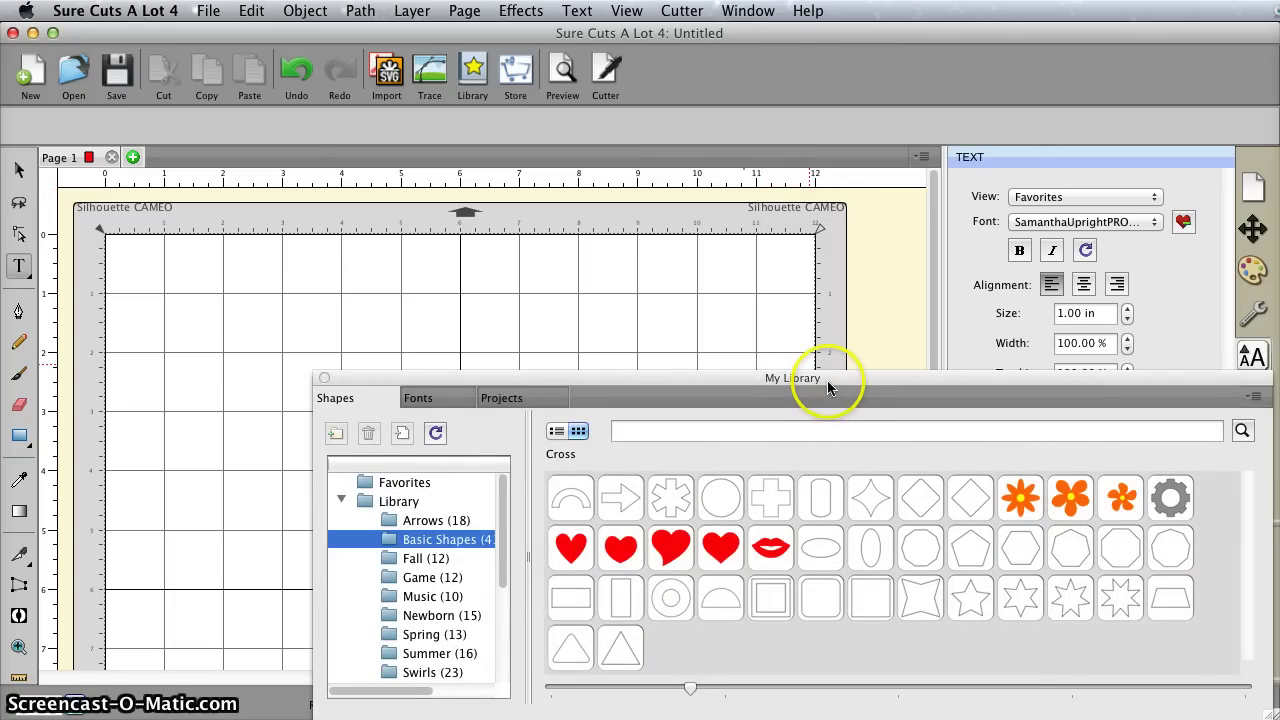
pyautogui.click(438, 400)
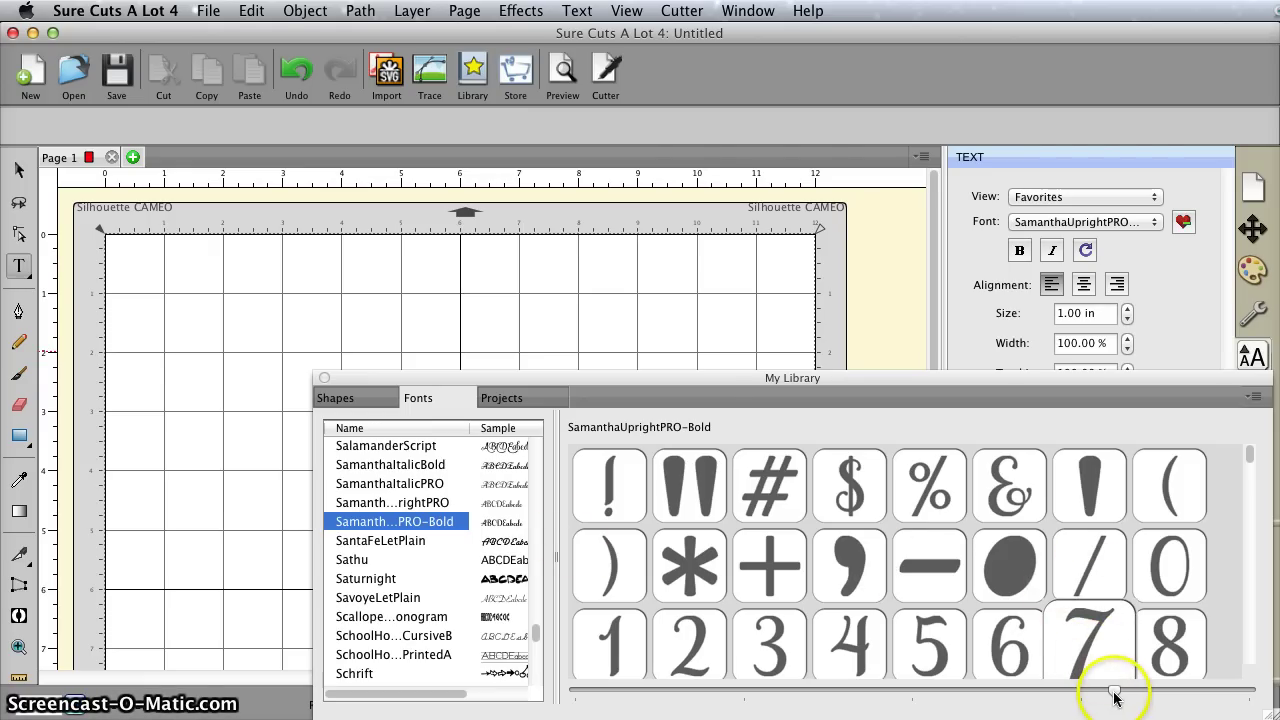
# Shrink the glyph tiles, scroll to the swash M glyphs, and drag one onto the mat's top-left
pyautogui.moveTo(1115, 697); pyautogui.dragTo(766, 682)
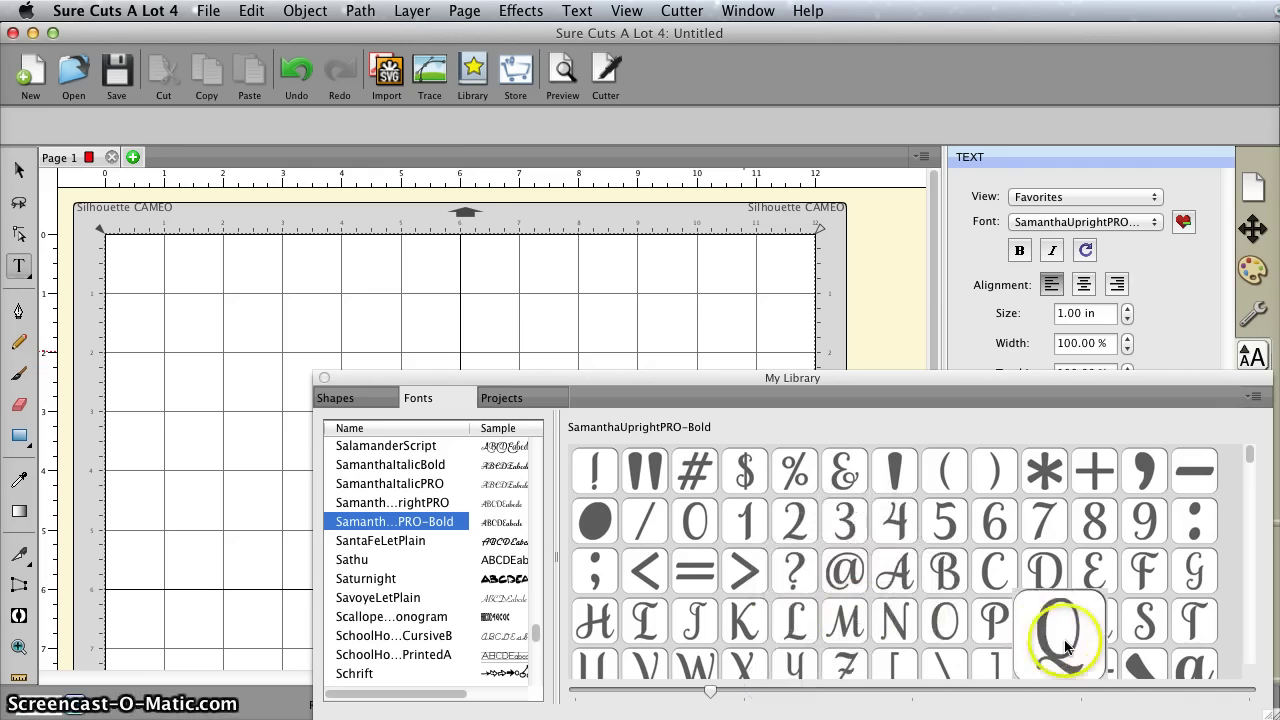
pyautogui.moveTo(1251, 457); pyautogui.dragTo(1248, 528)
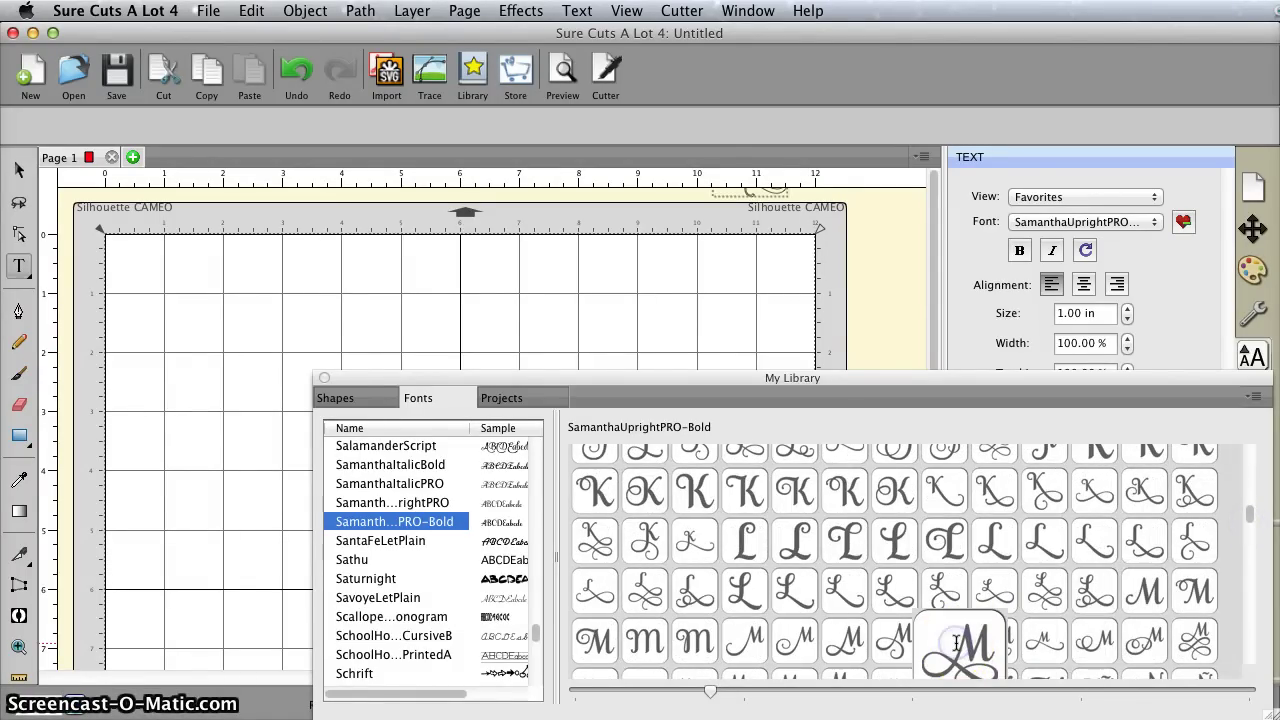
pyautogui.moveTo(870, 540); pyautogui.dragTo(214, 343)
pyautogui.click(18, 170)
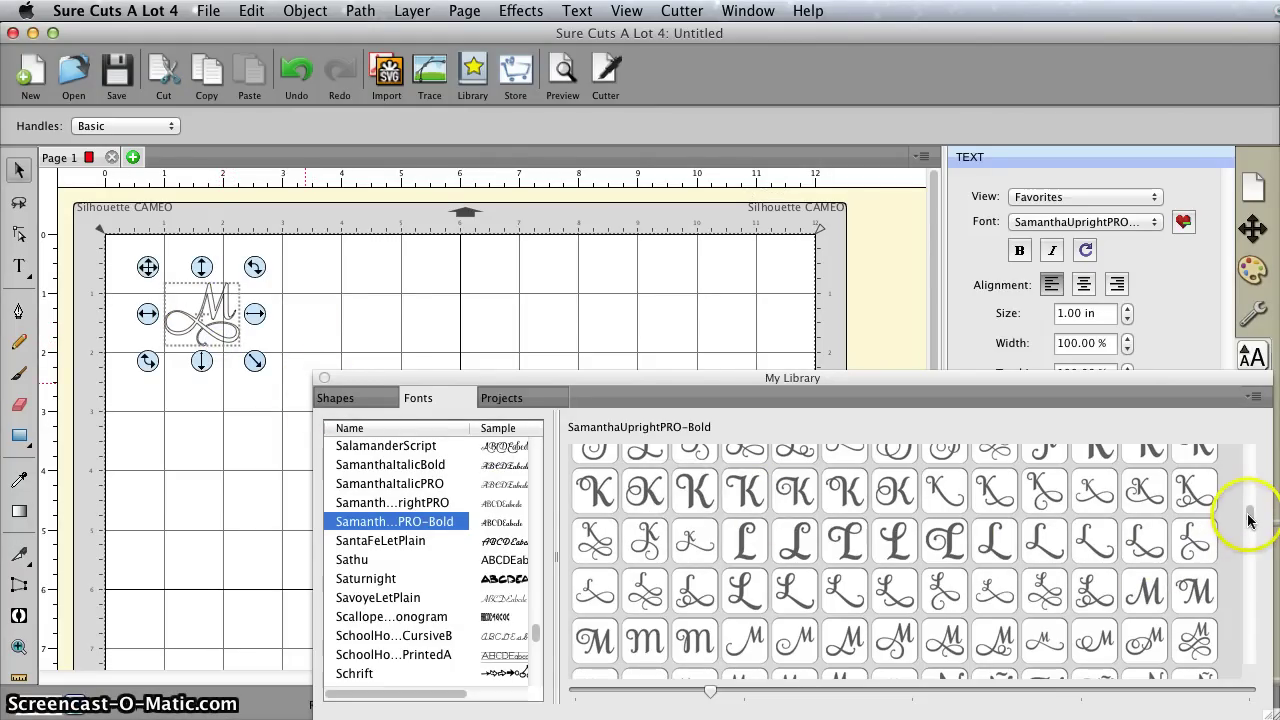
pyautogui.click(418, 394)
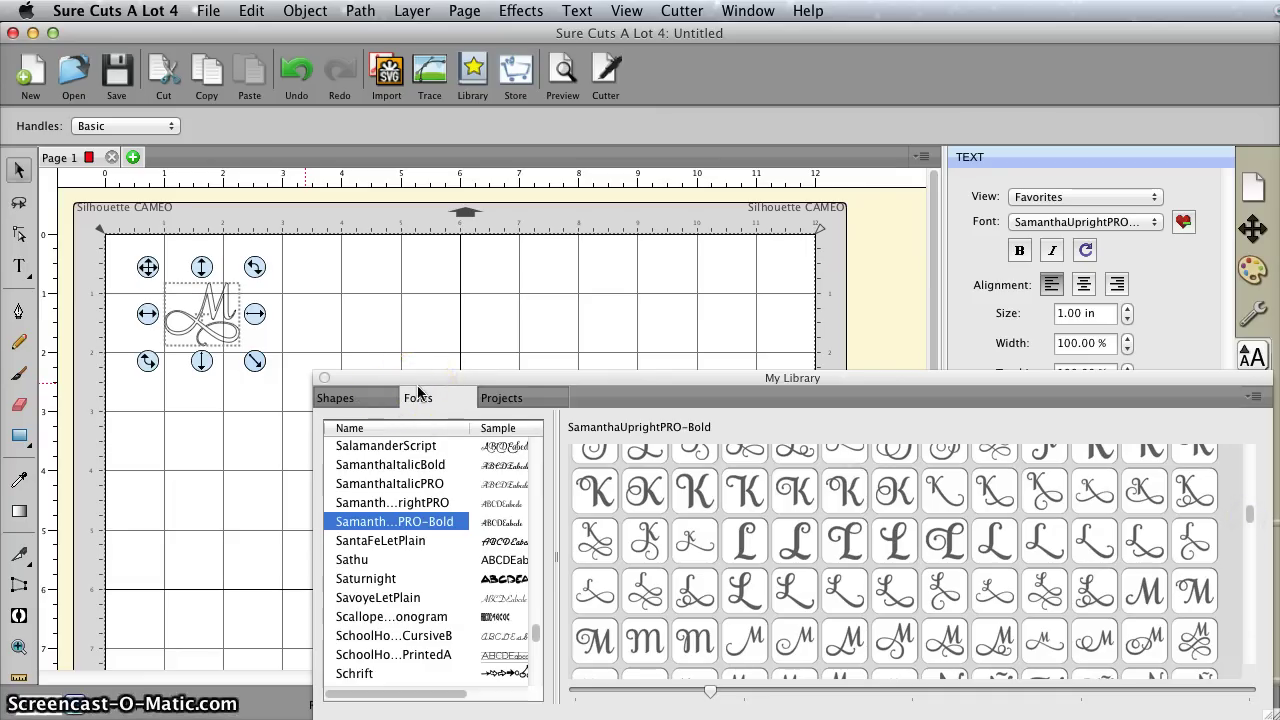
pyautogui.click(180, 335)
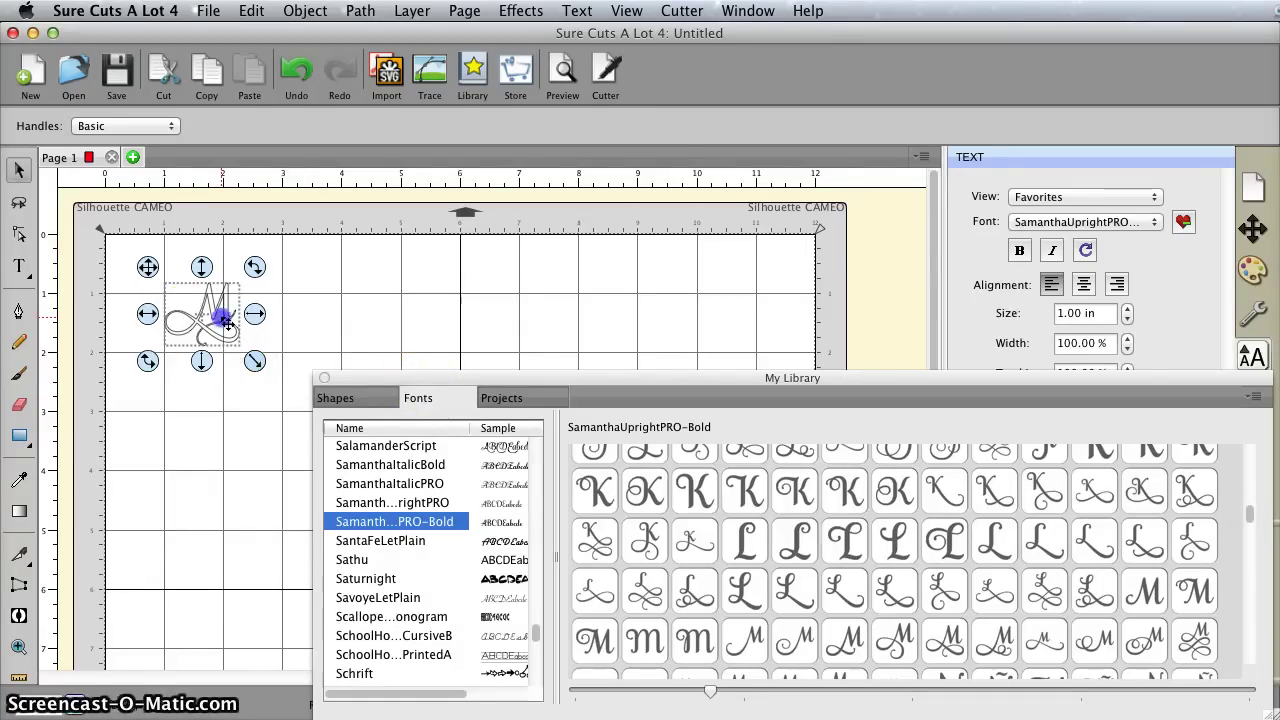
pyautogui.click(257, 340)
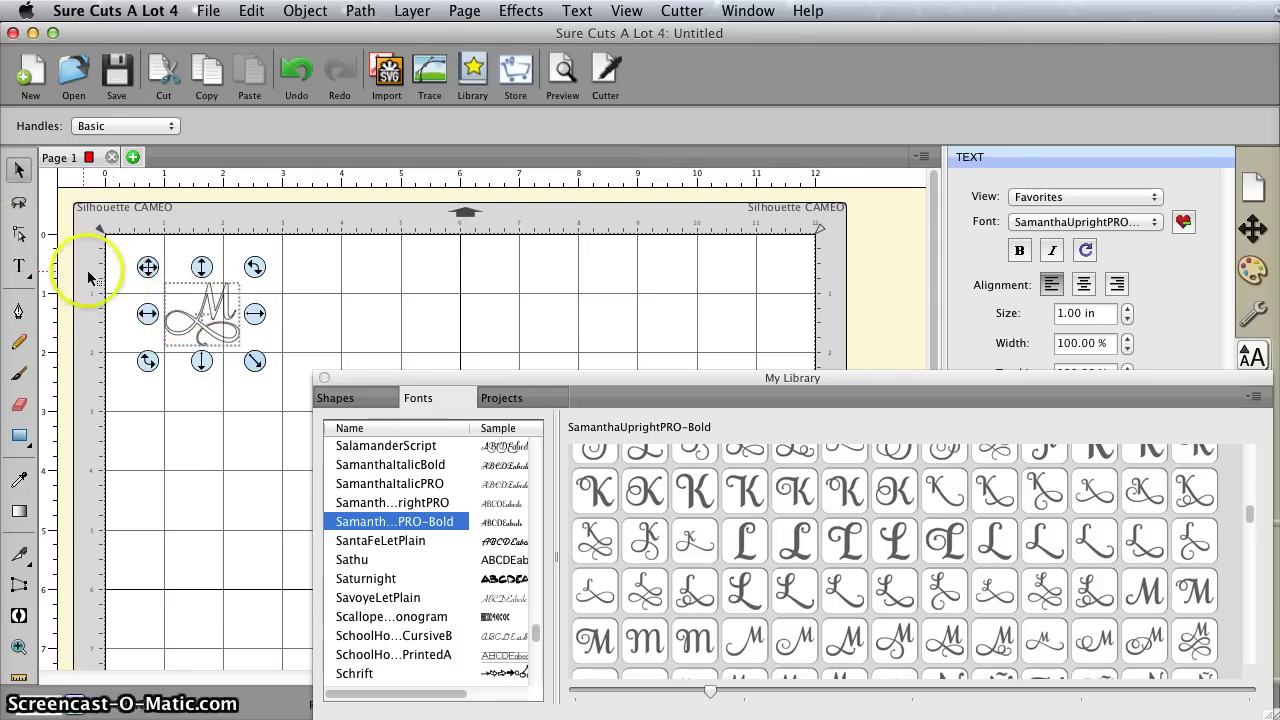
pyautogui.click(17, 267)
# Add 'o' after the M, then try two swash M glyphs and delete each one
pyautogui.click(119, 308)
pyautogui.write('o')
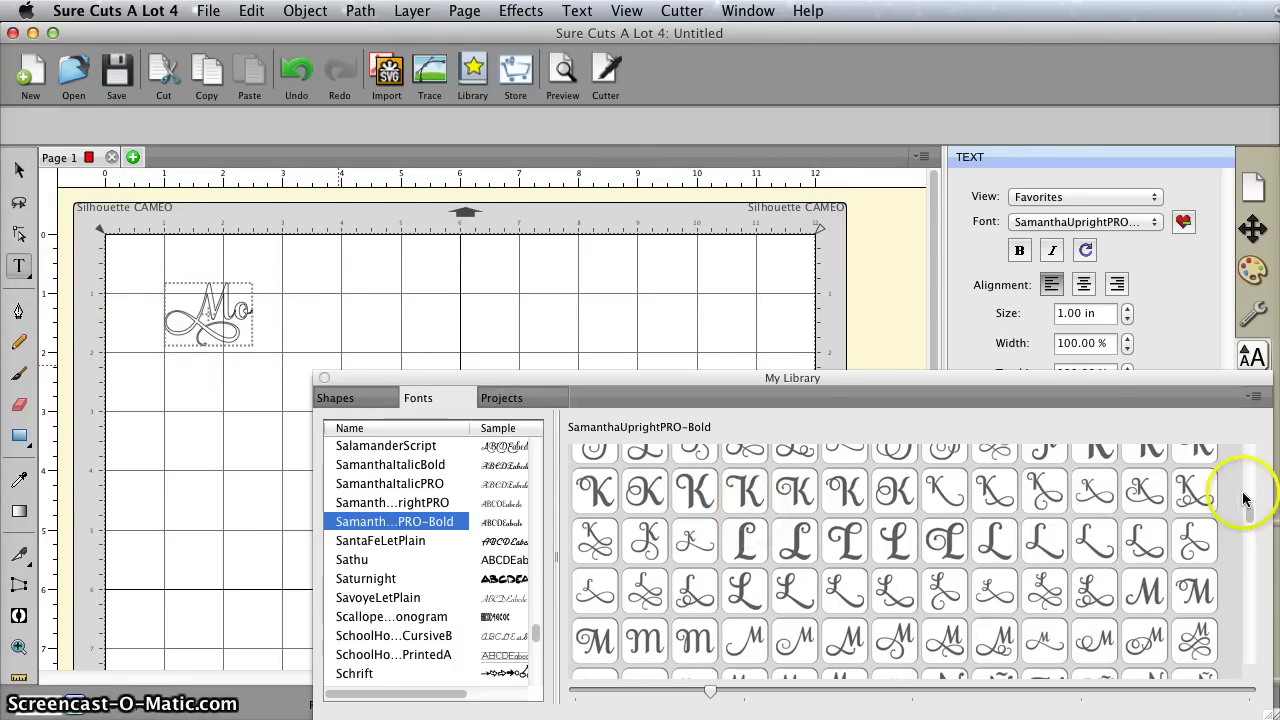
pyautogui.doubleClick(1206, 638)
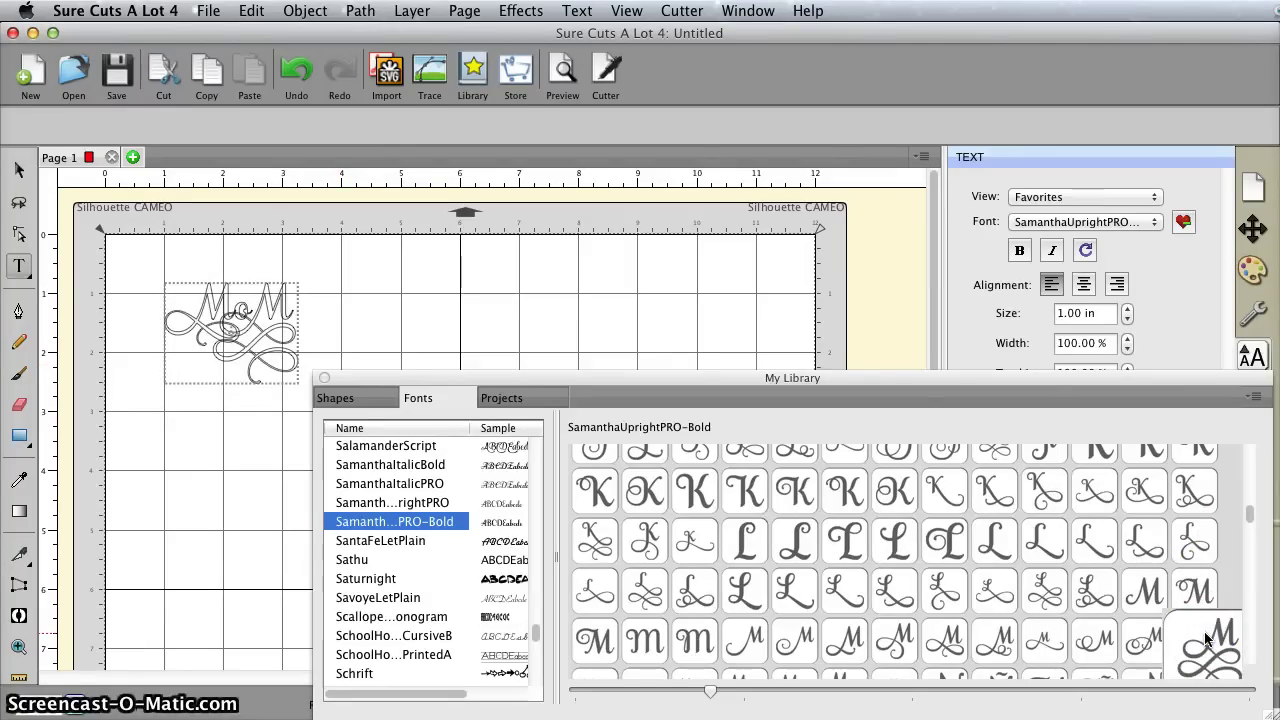
pyautogui.press('BackSpace')
pyautogui.click(1182, 642)
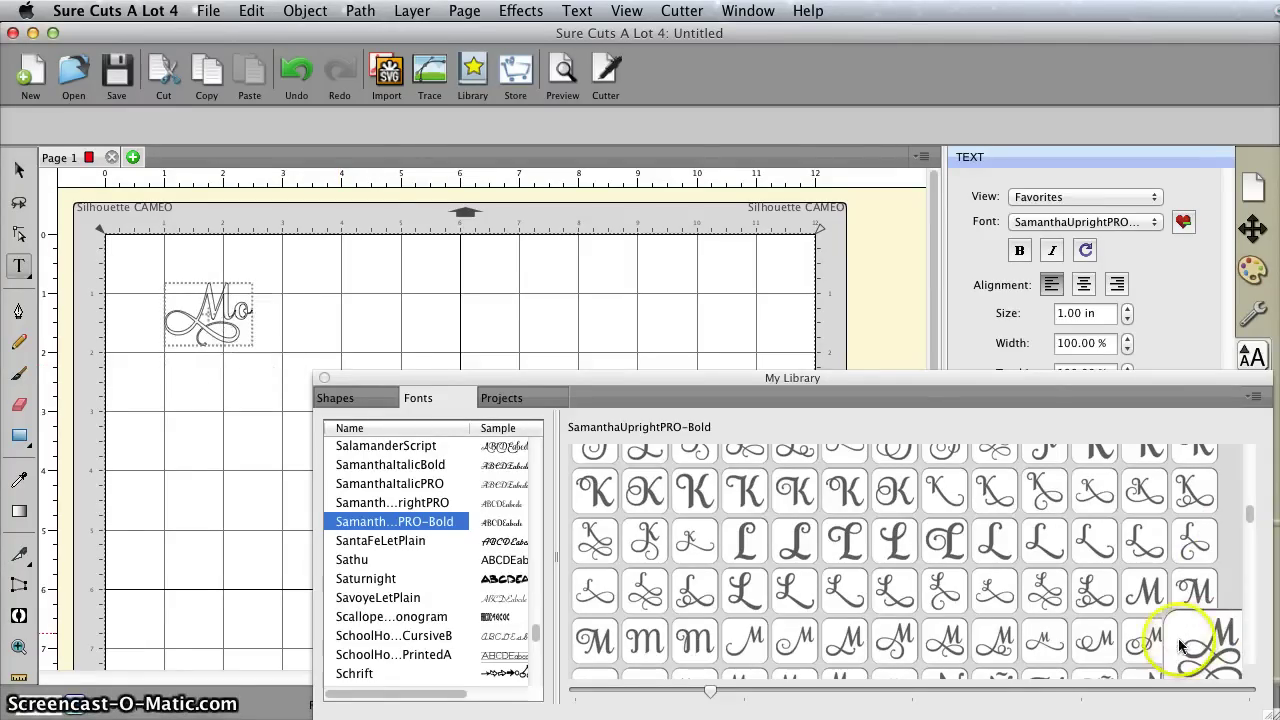
pyautogui.doubleClick(995, 643)
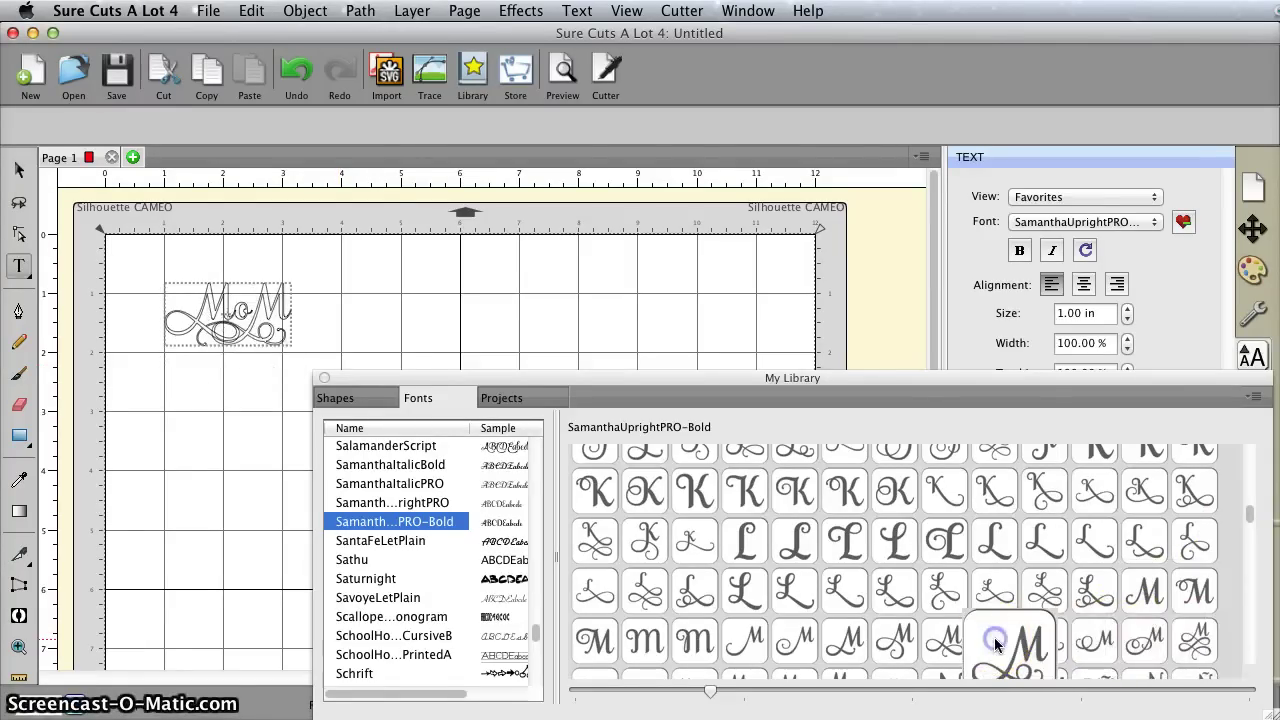
pyautogui.press('BackSpace')
pyautogui.click(1023, 616)
# Scroll further down the glyph grid and insert the chosen swash M to spell 'MoM'
pyautogui.scroll(-2, 1023, 616)
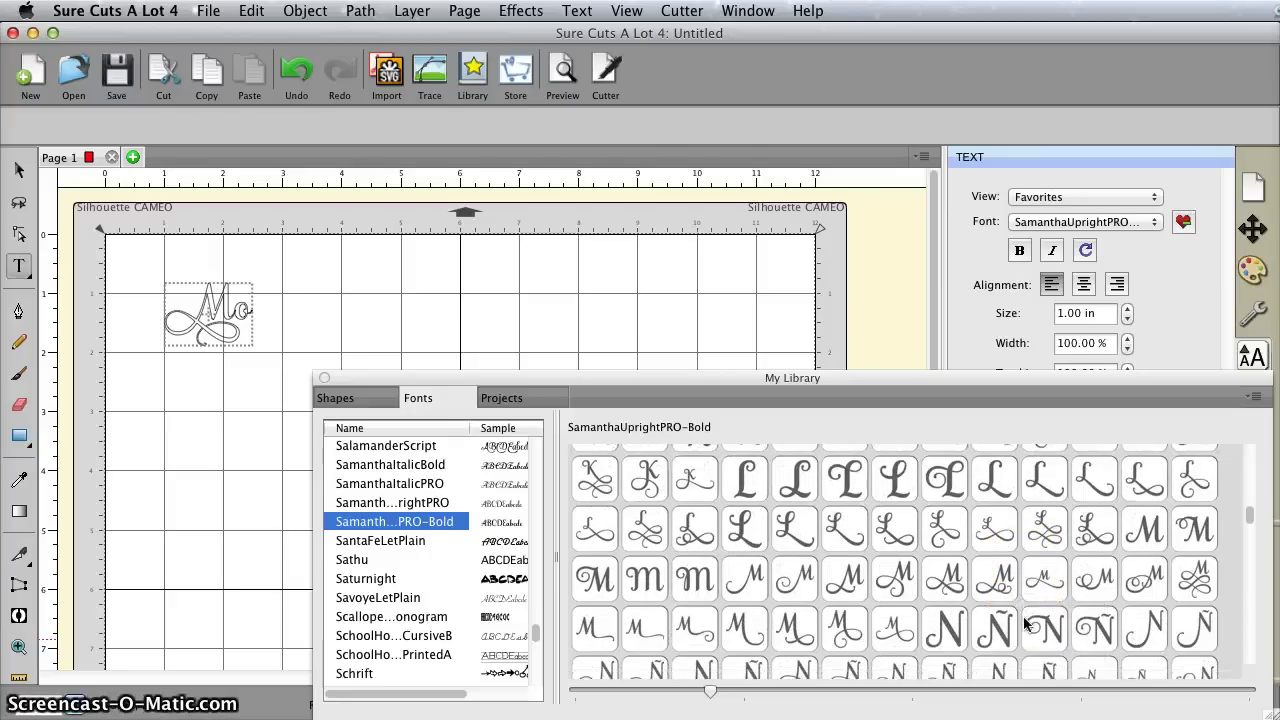
pyautogui.scroll(-1, 1023, 616)
pyautogui.doubleClick(800, 615)
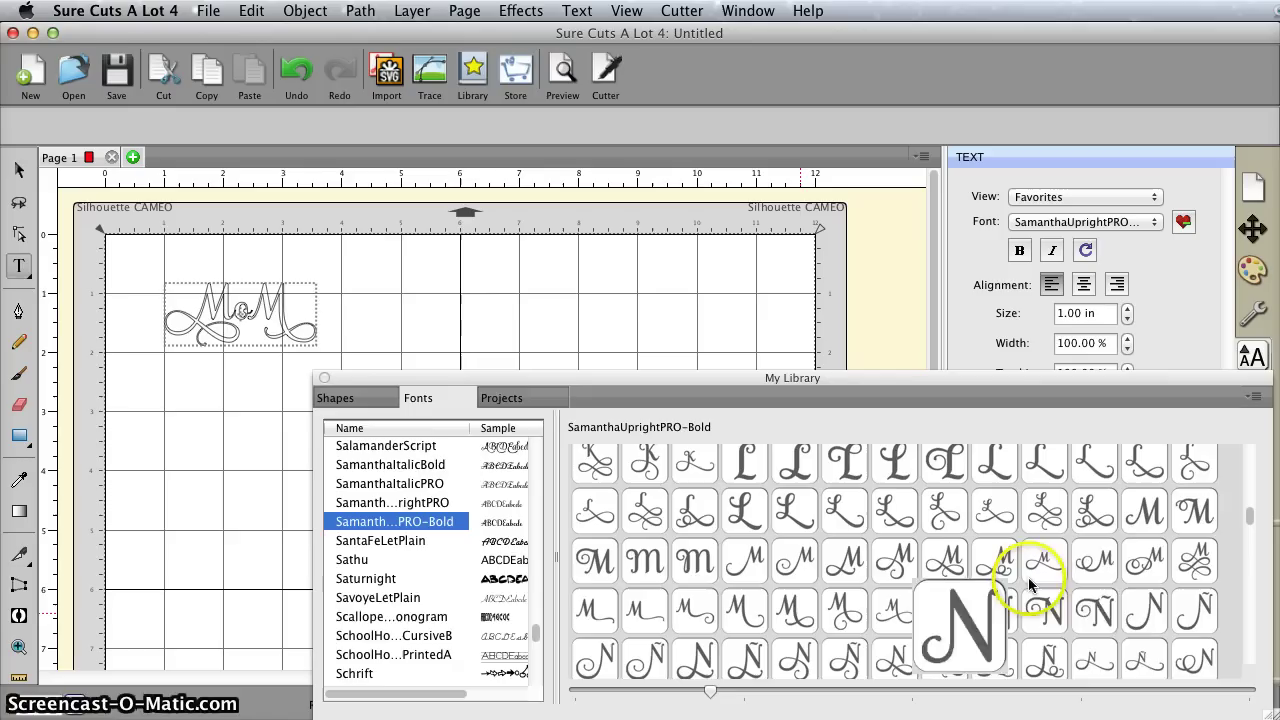
pyautogui.scroll(-2, 1105, 600)
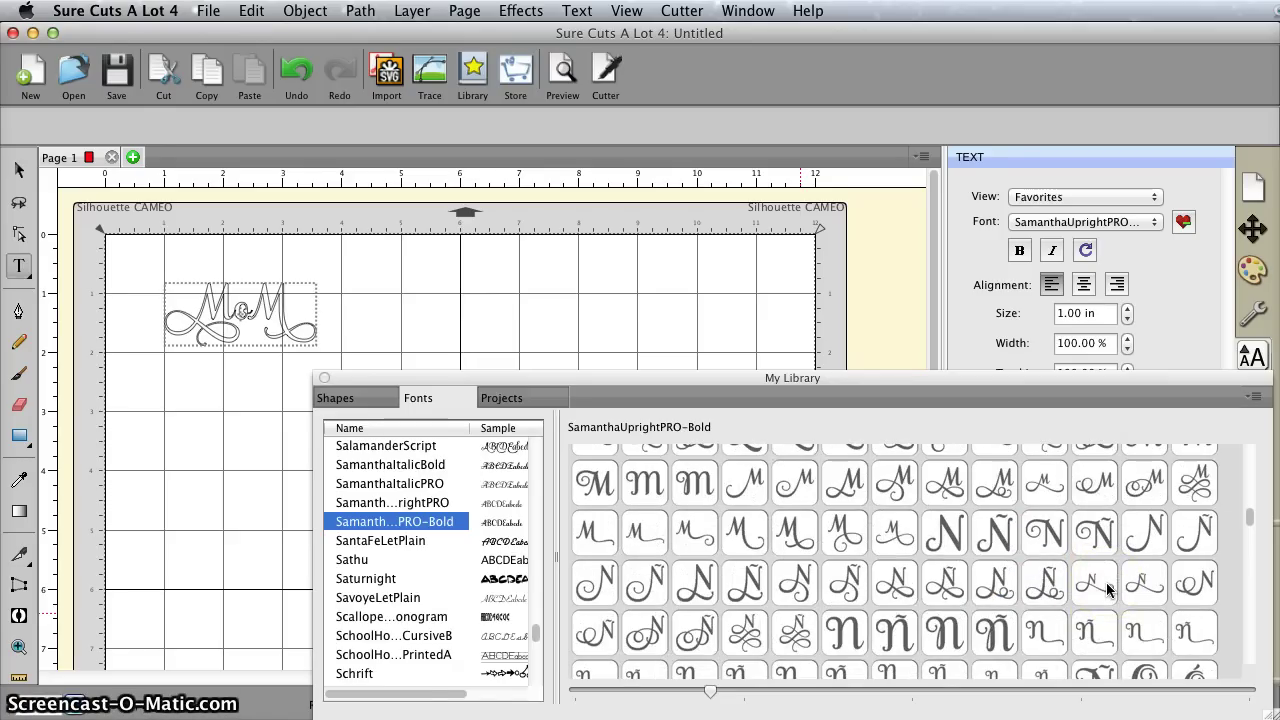
pyautogui.moveTo(1107, 590); pyautogui.dragTo(479, 333)
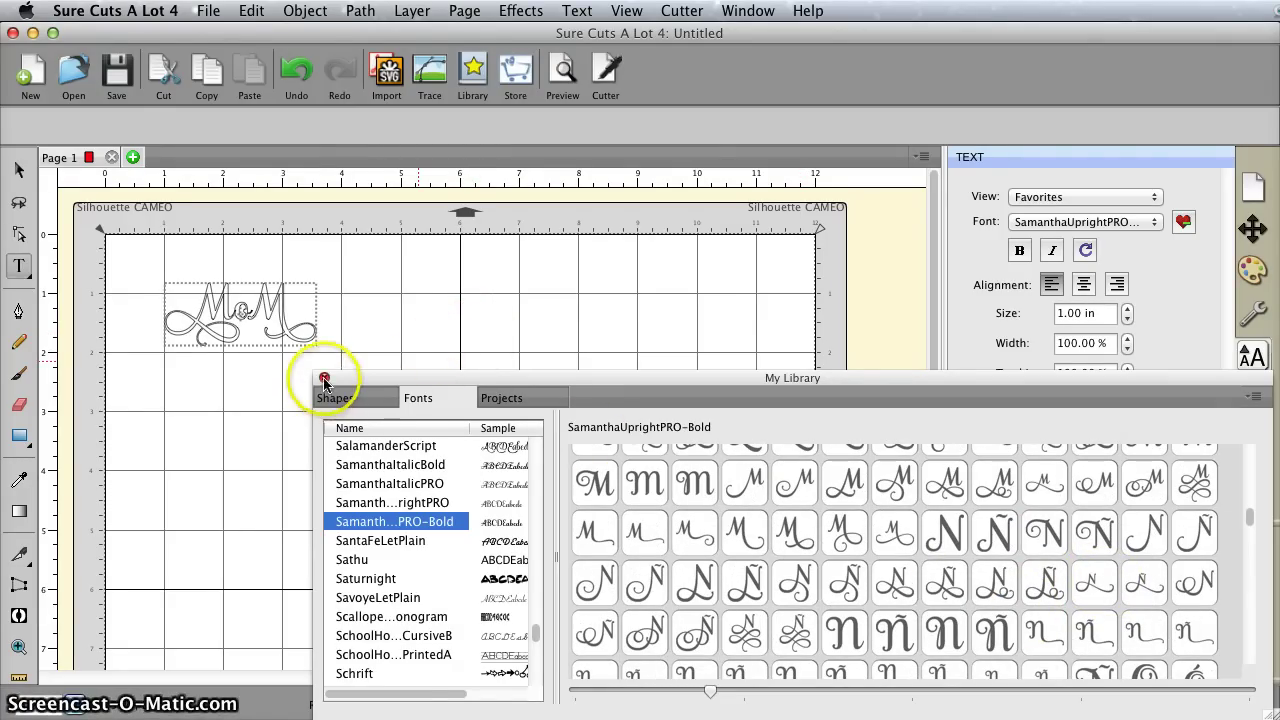
# Close the library and enlarge the 'MoM' text to about 7 in wide, then reselect it
pyautogui.click(324, 379)
pyautogui.click(20, 167)
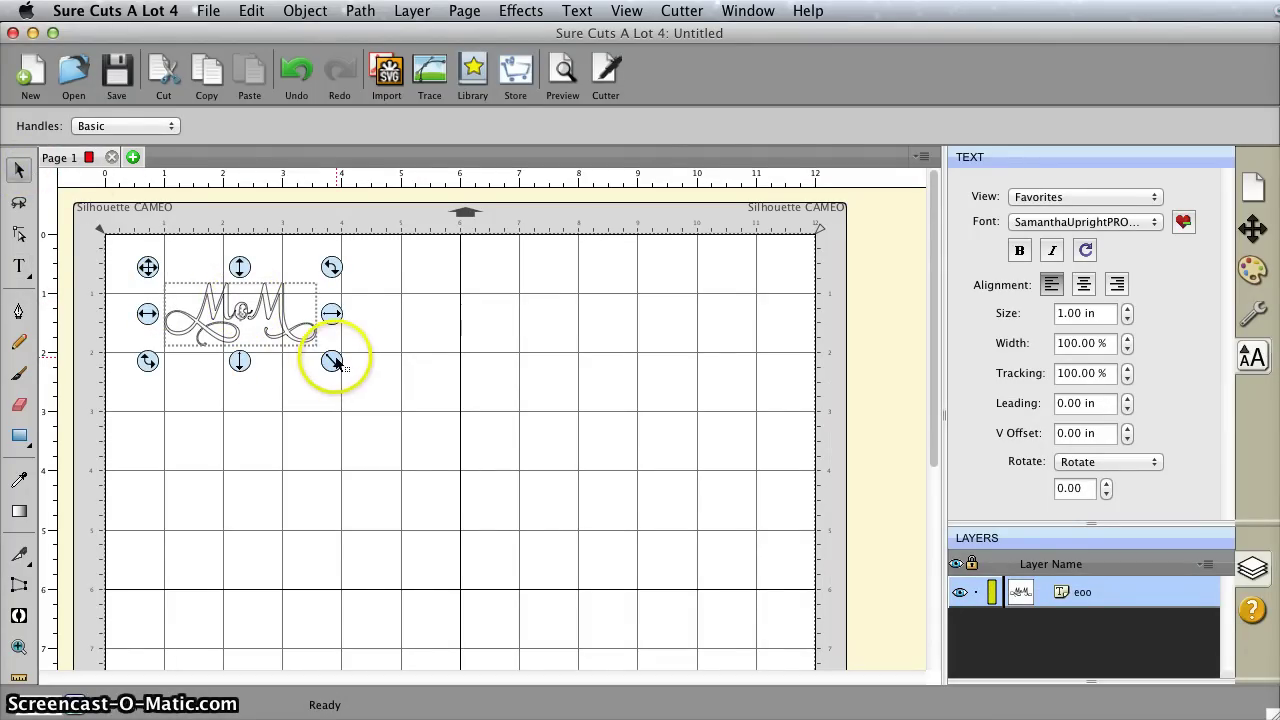
pyautogui.moveTo(336, 363); pyautogui.dragTo(620, 549)
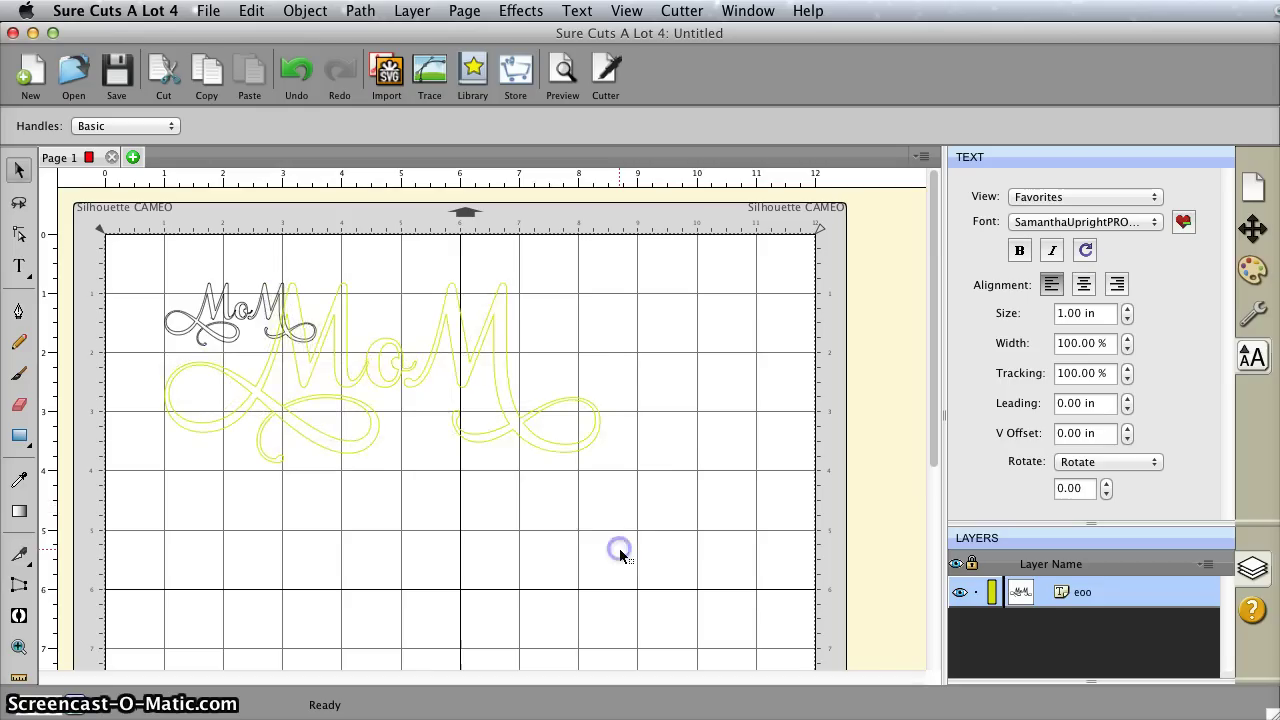
pyautogui.click(690, 441)
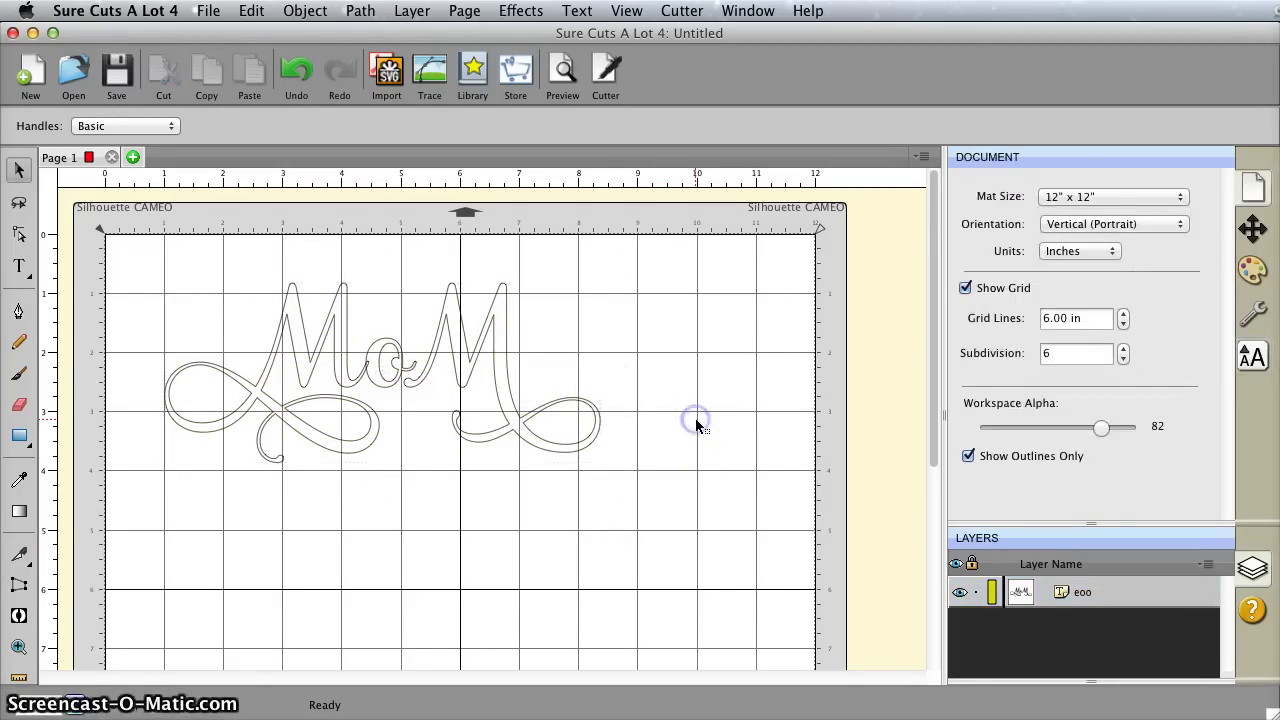
pyautogui.click(516, 413)
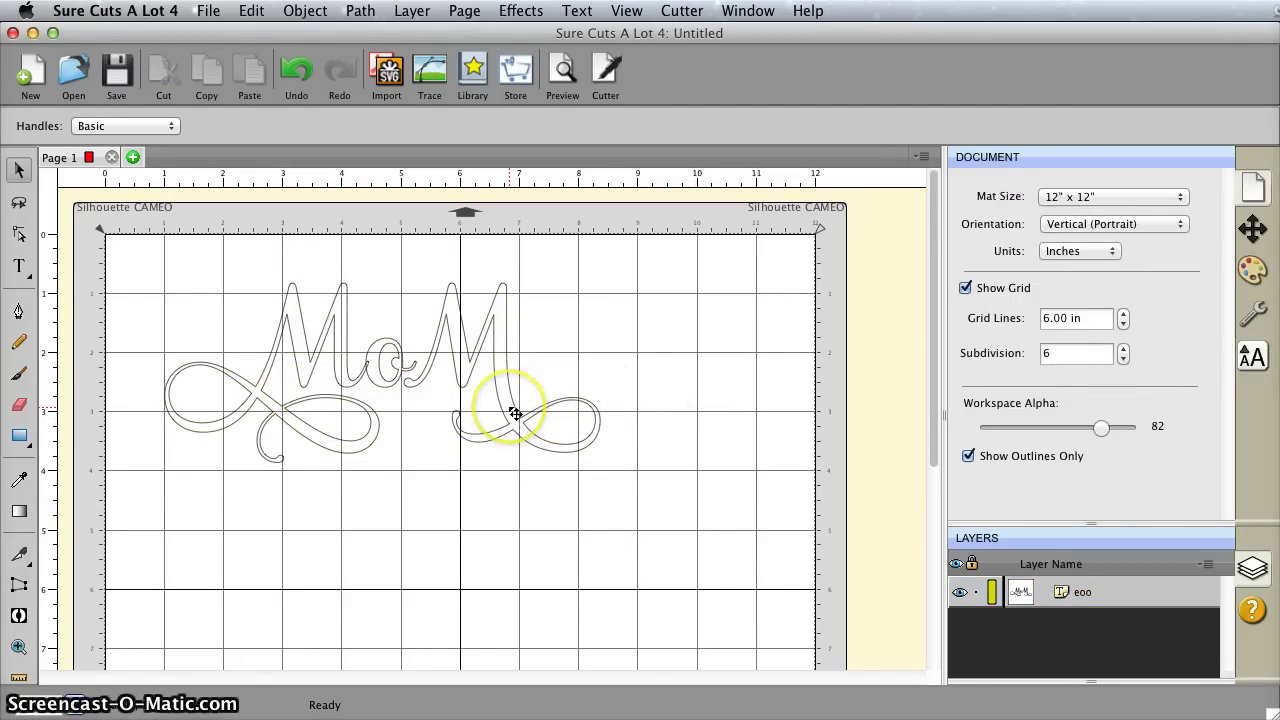
pyautogui.click(516, 413)
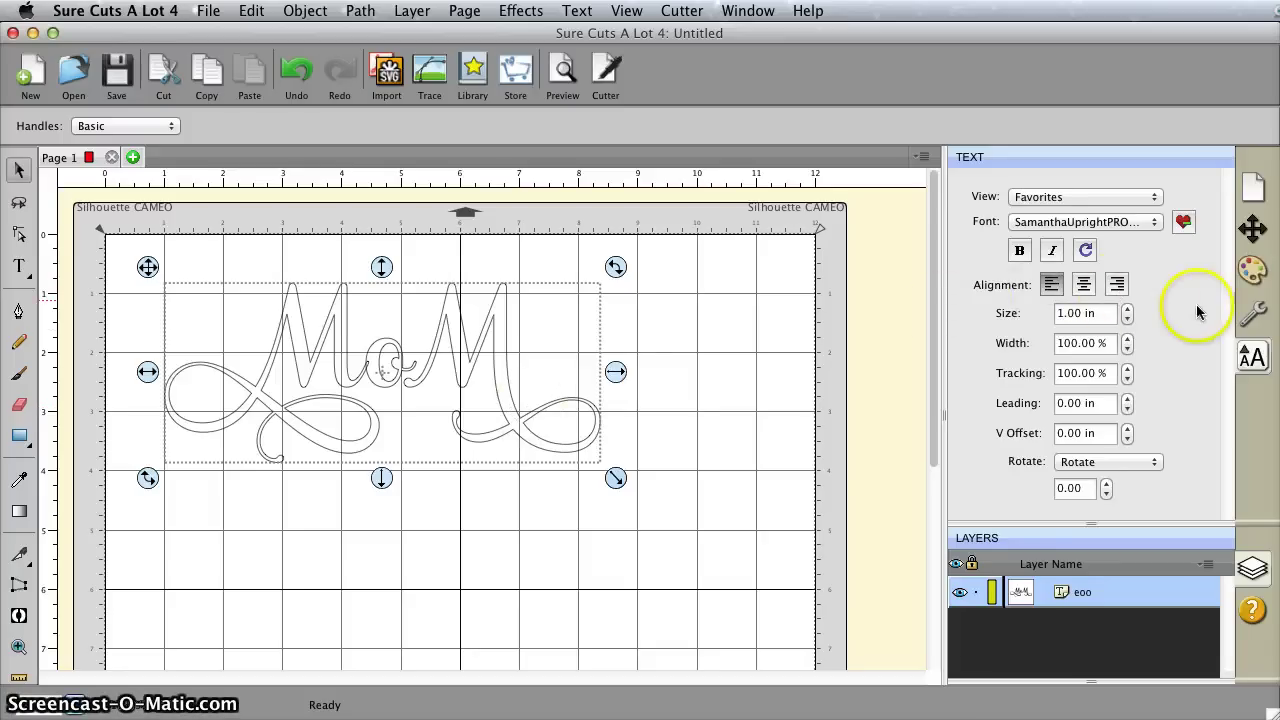
# Enable Weld in the Style panel, preview the welded cut lines, then turn Weld off
pyautogui.click(1255, 325)
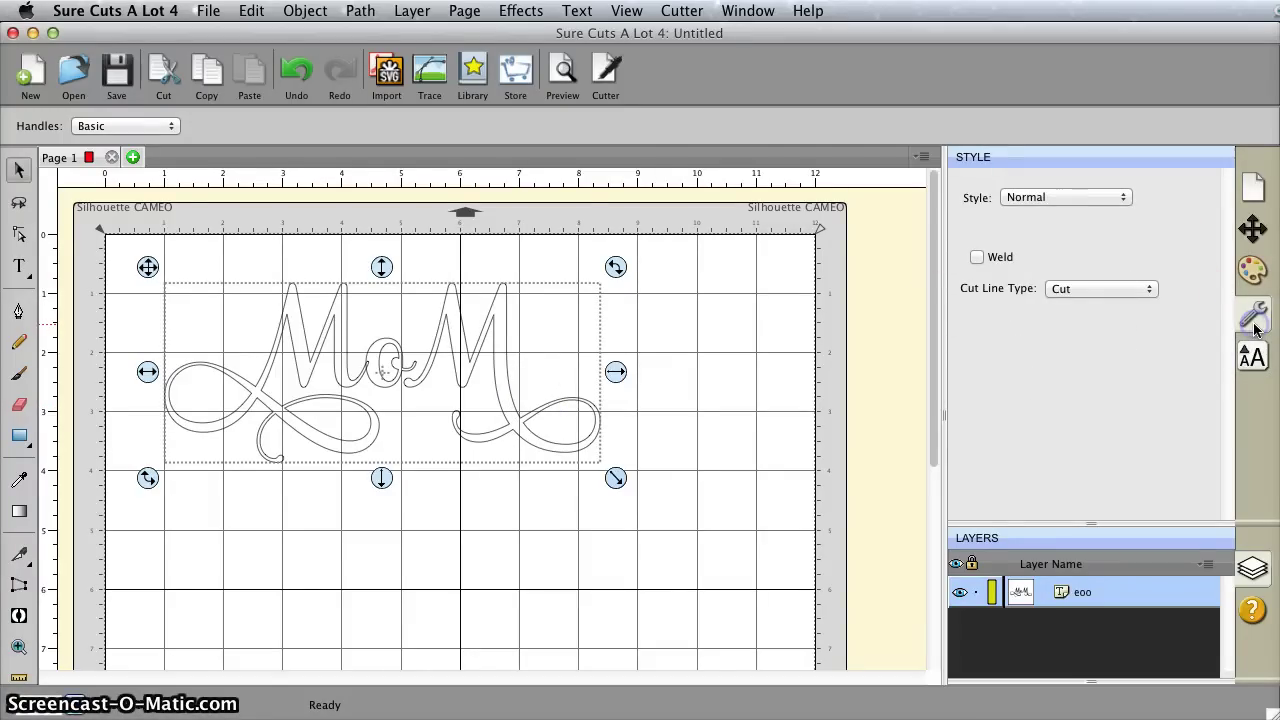
pyautogui.click(977, 259)
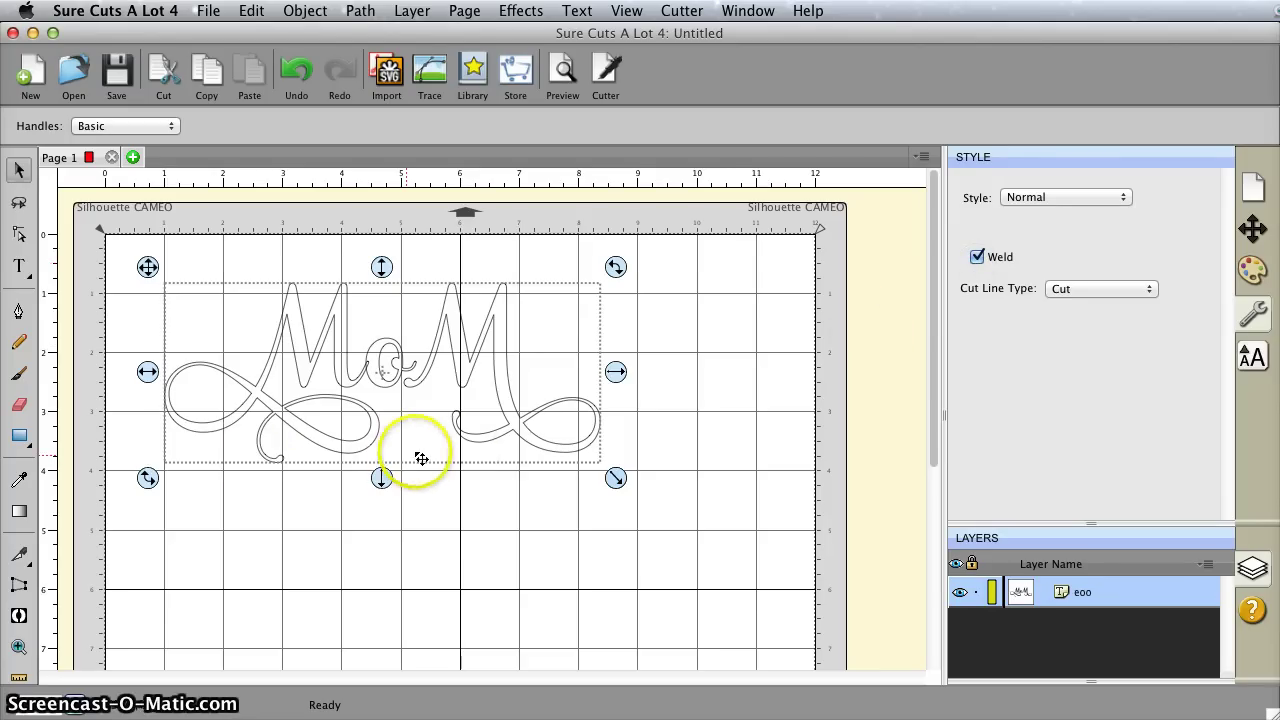
pyautogui.click(563, 78)
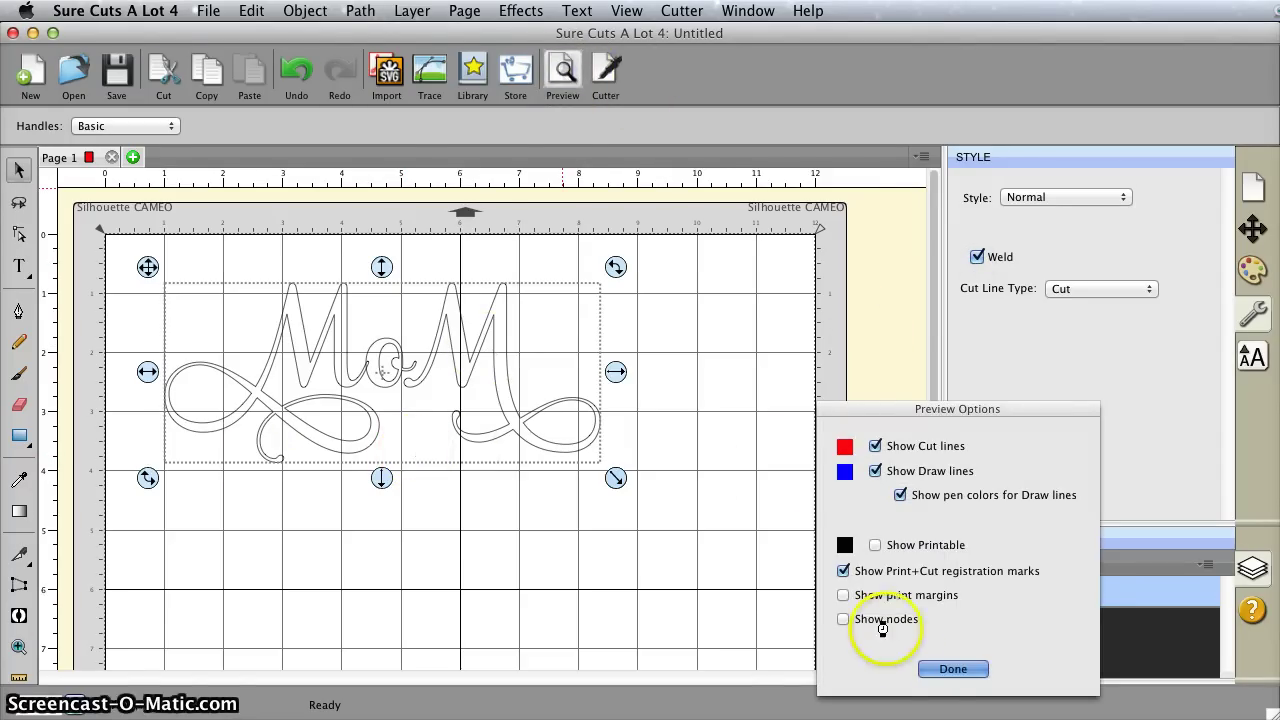
pyautogui.click(943, 668)
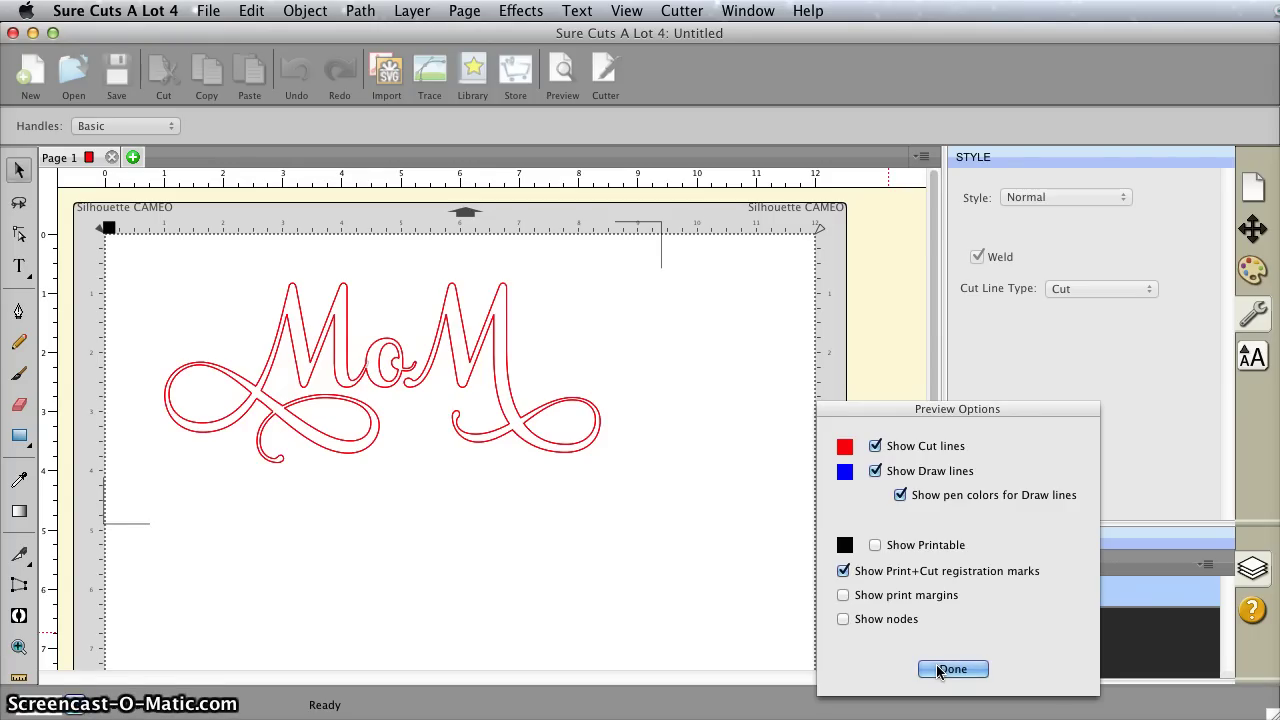
pyautogui.click(940, 669)
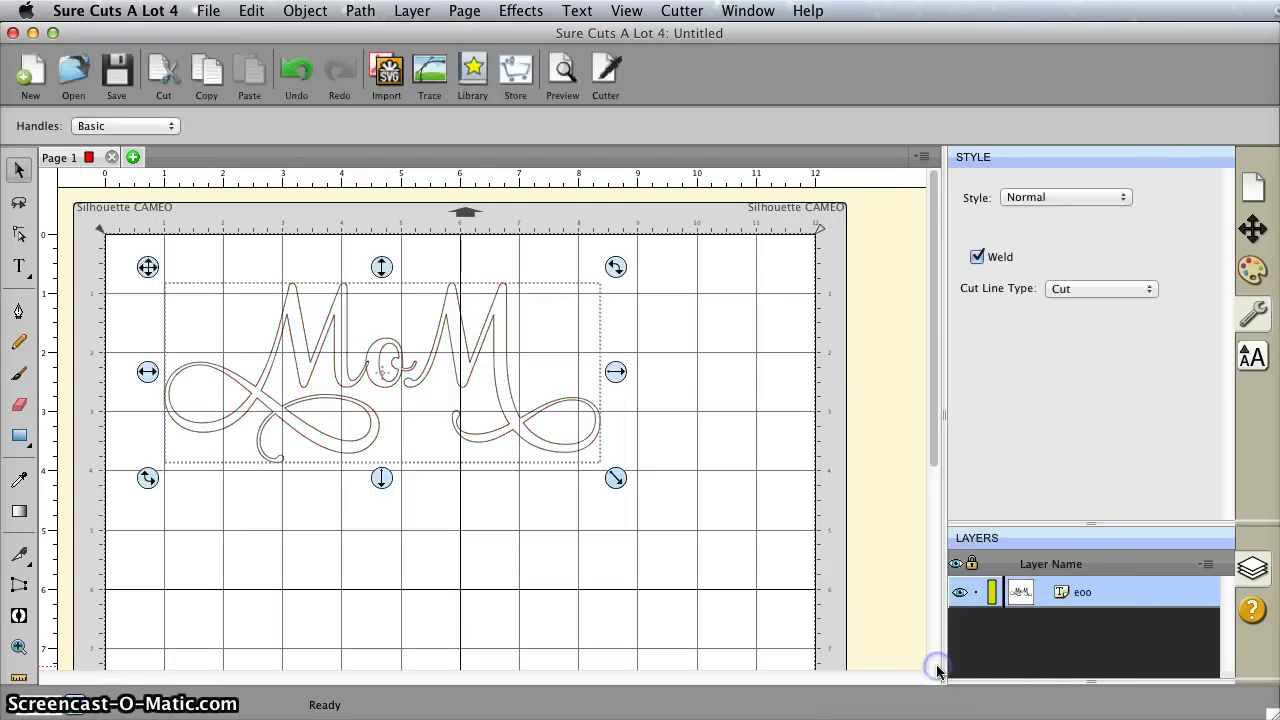
pyautogui.click(977, 258)
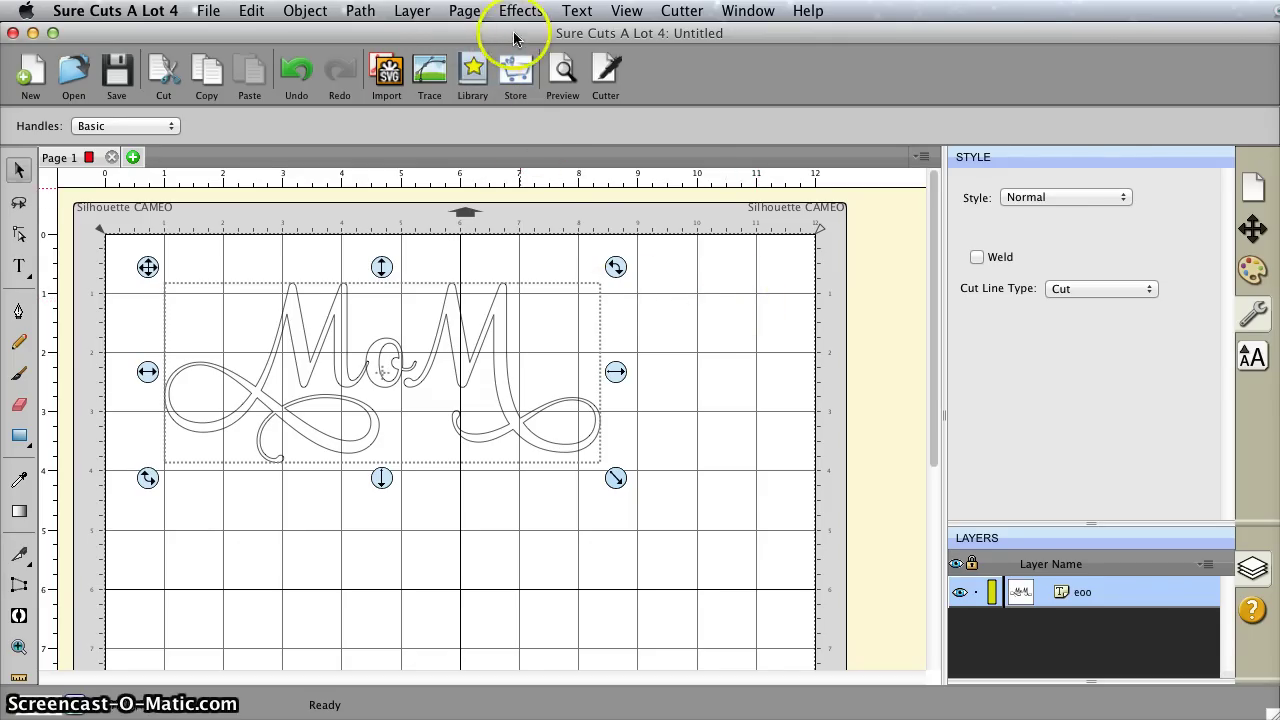
# Apply Path > Union to join the 'MoM' letters into one outline, then deselect
pyautogui.click(365, 12)
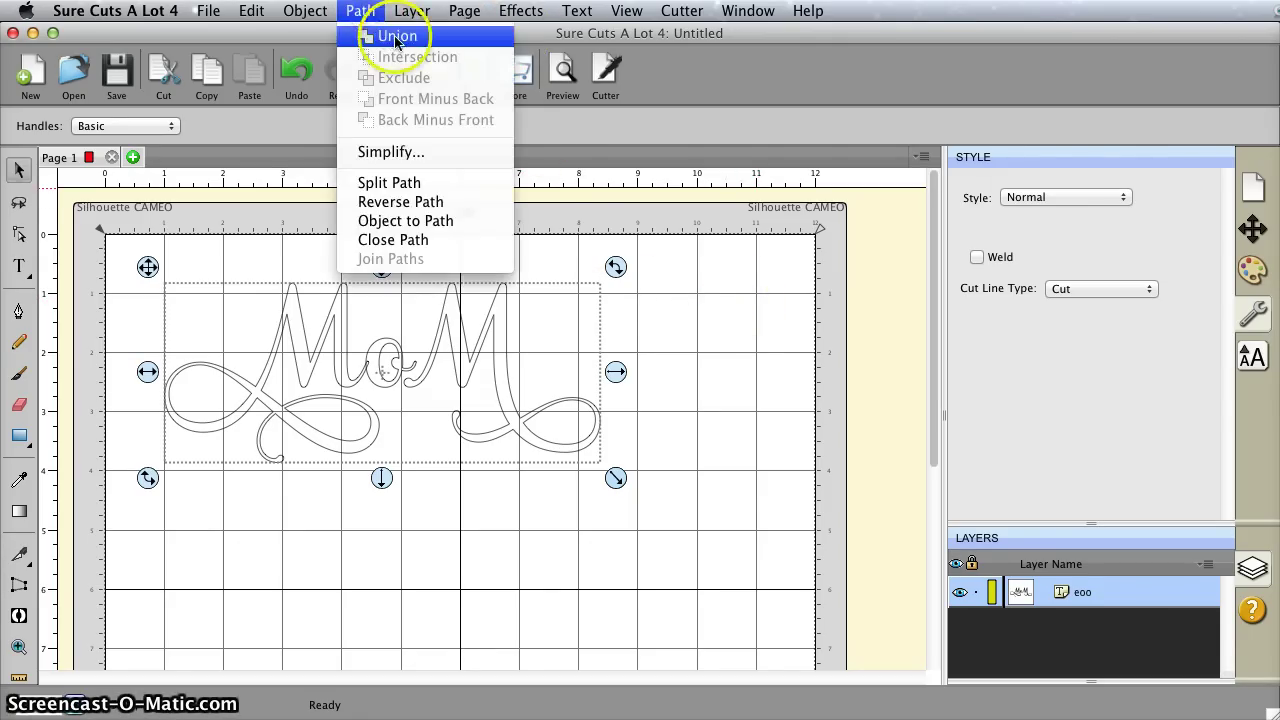
pyautogui.click(396, 37)
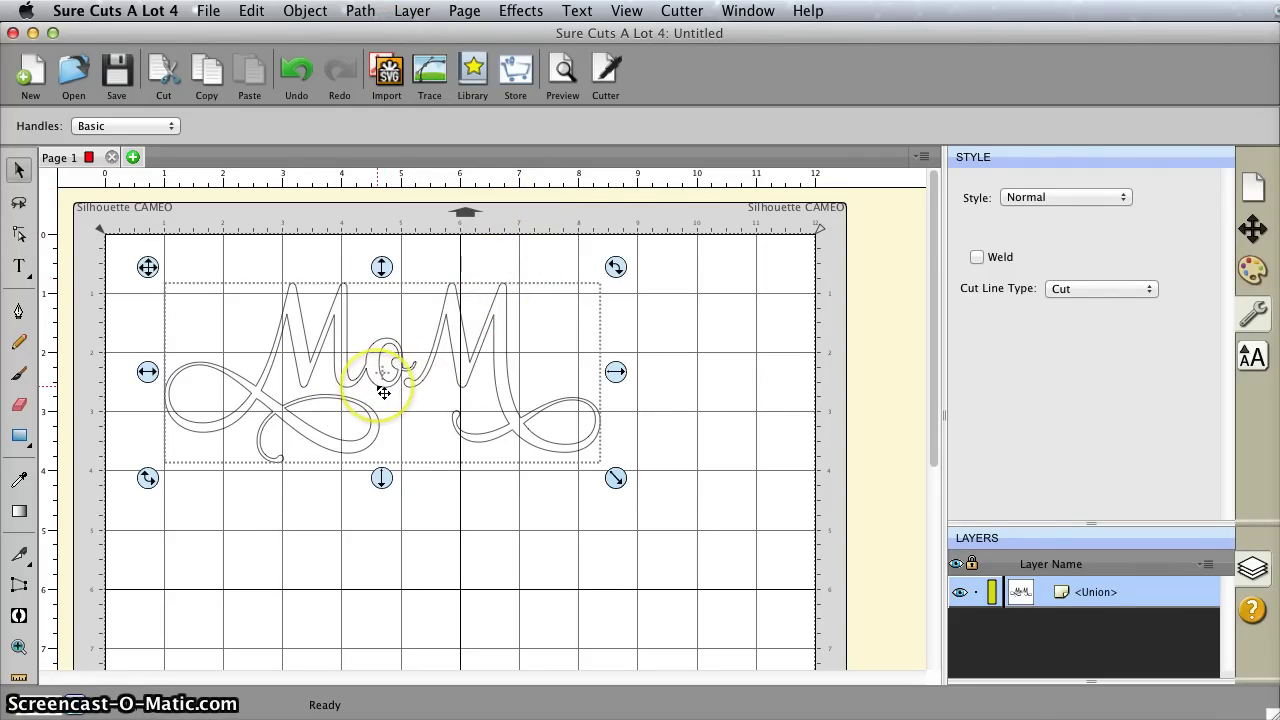
pyautogui.click(663, 369)
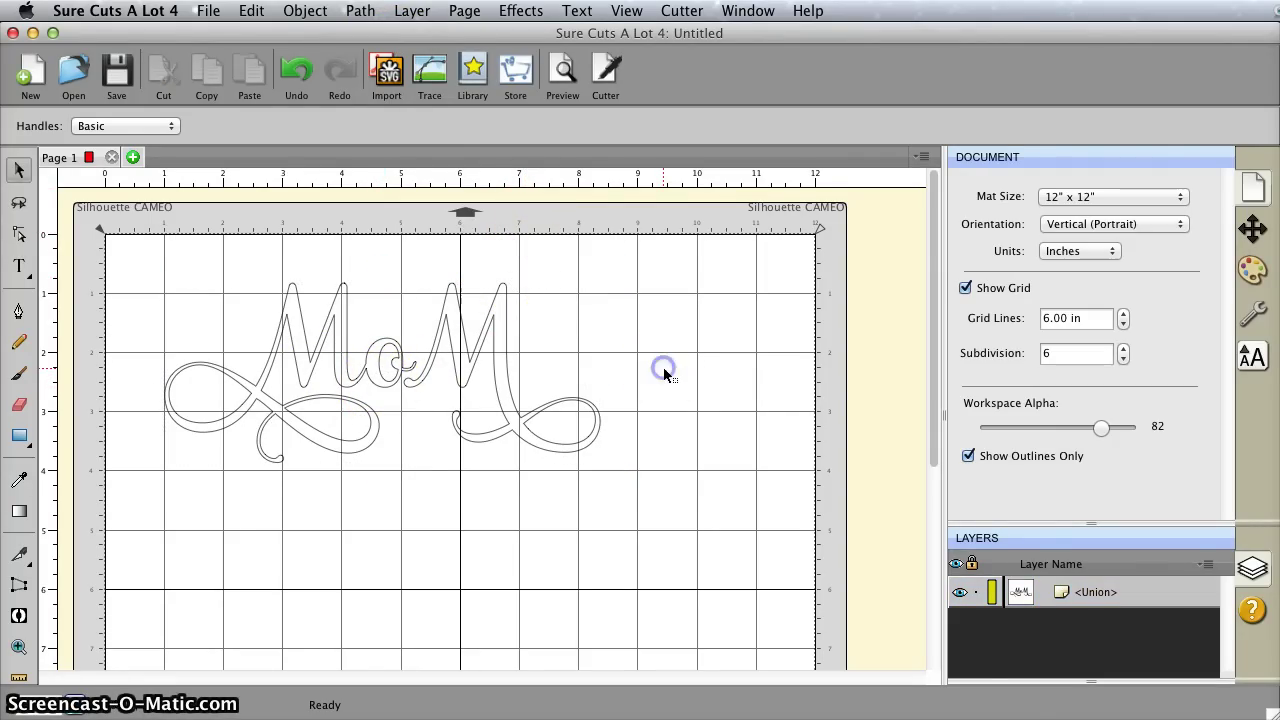